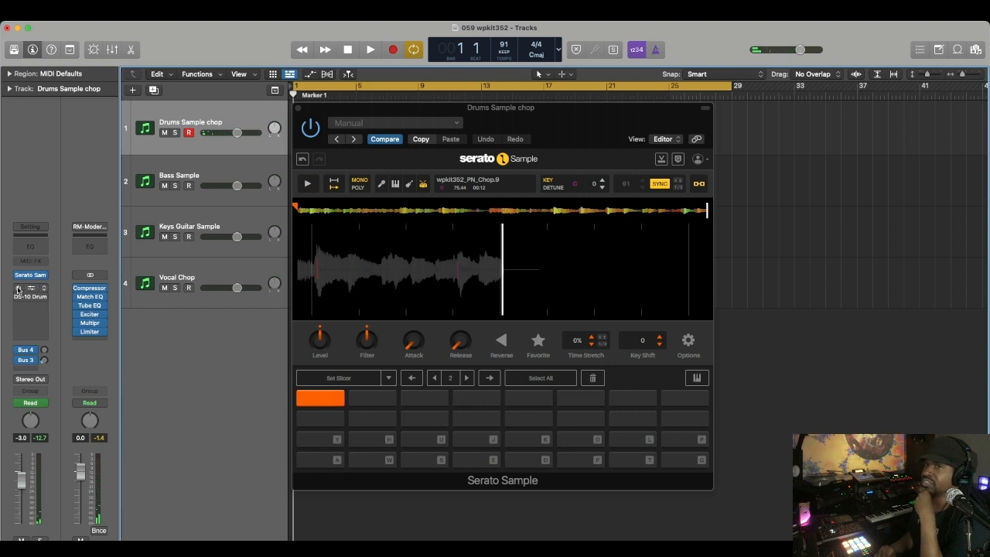
# - Enable the Compressor and DS-10 Drum Shaper on the Drums Sample chop track, close the plug-in window and pause the sample preview
pyautogui.click(30, 291)
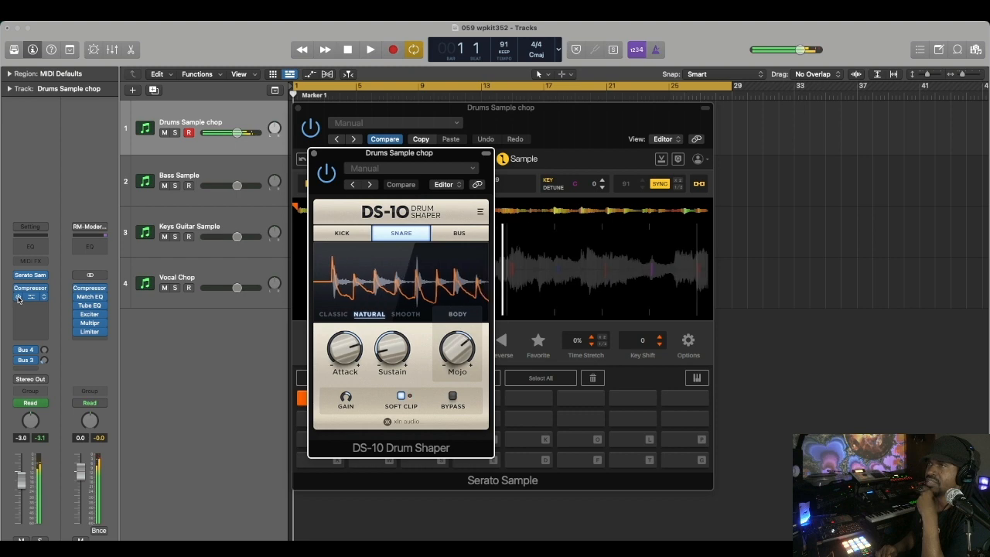
pyautogui.click(315, 154)
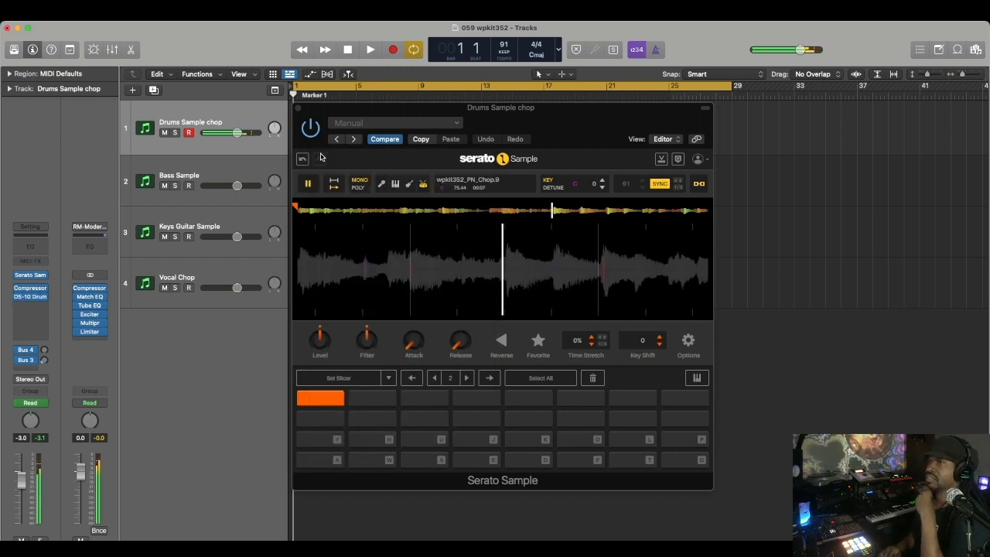
pyautogui.click(307, 184)
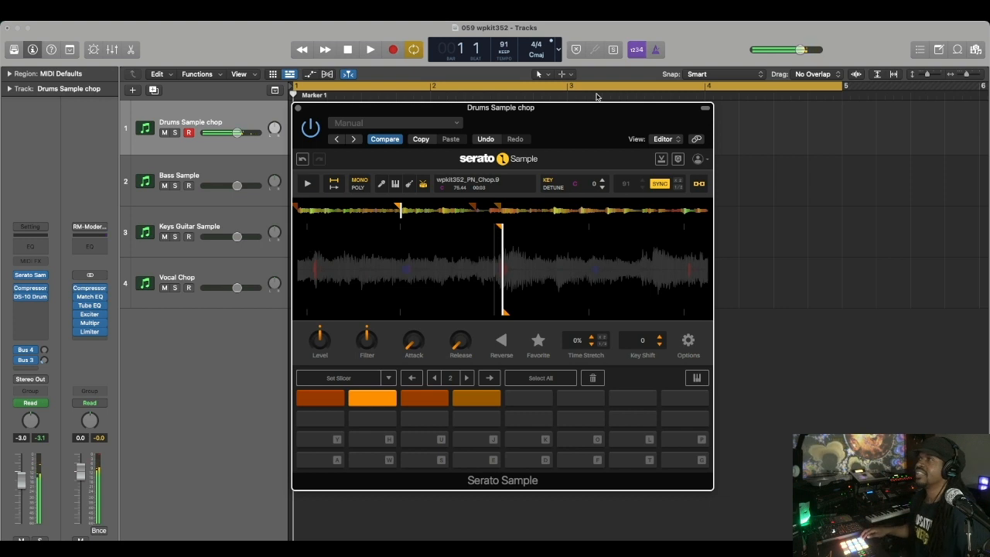
# - Turn on the metronome and record the chopped drum pattern onto the Drums Sample chop track
pyautogui.click(654, 50)
pyautogui.press('r')
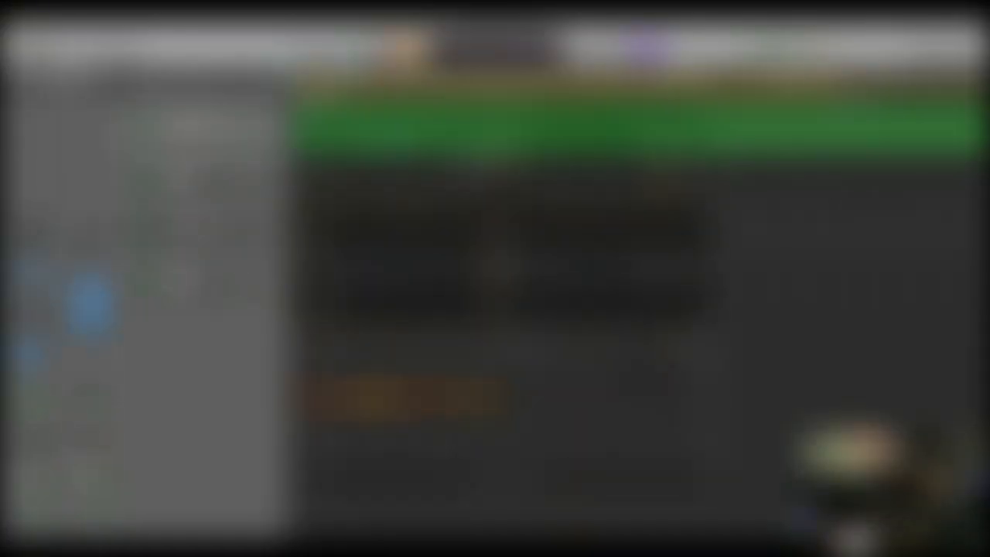
# - Move the Keys Guitar Sample track above Bass Sample, open its Serato Sample instrument and mute the drums track
pyautogui.moveTo(190, 226); pyautogui.dragTo(193, 174)
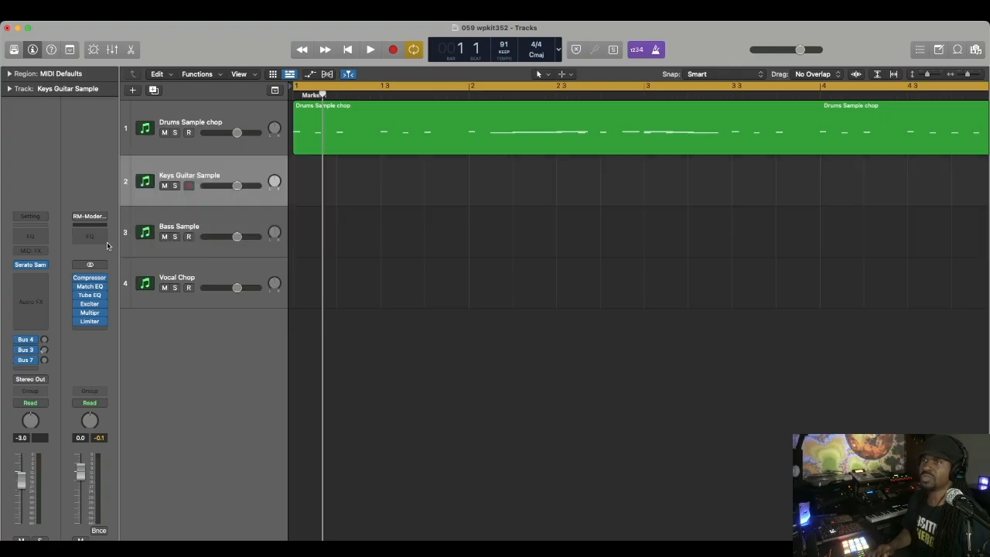
pyautogui.click(31, 266)
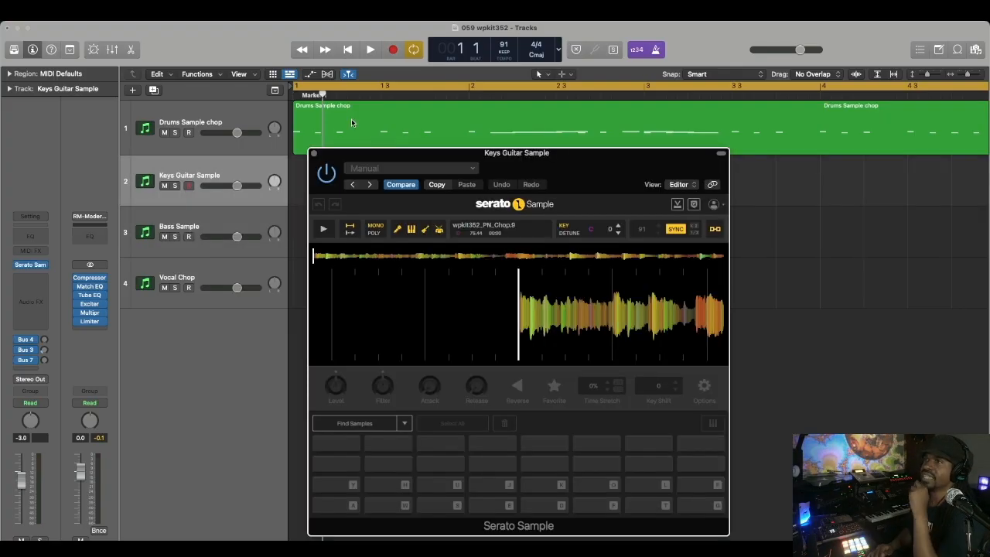
pyautogui.click(164, 132)
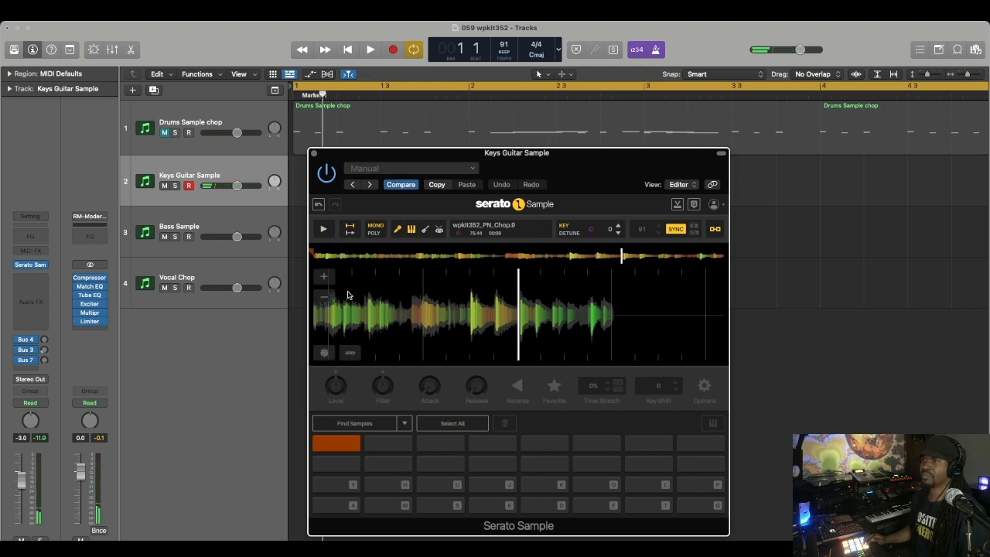
# - Chop the Keys Guitar sample across eight pads and lower its key by two semitones to -2
pyautogui.click(349, 234)
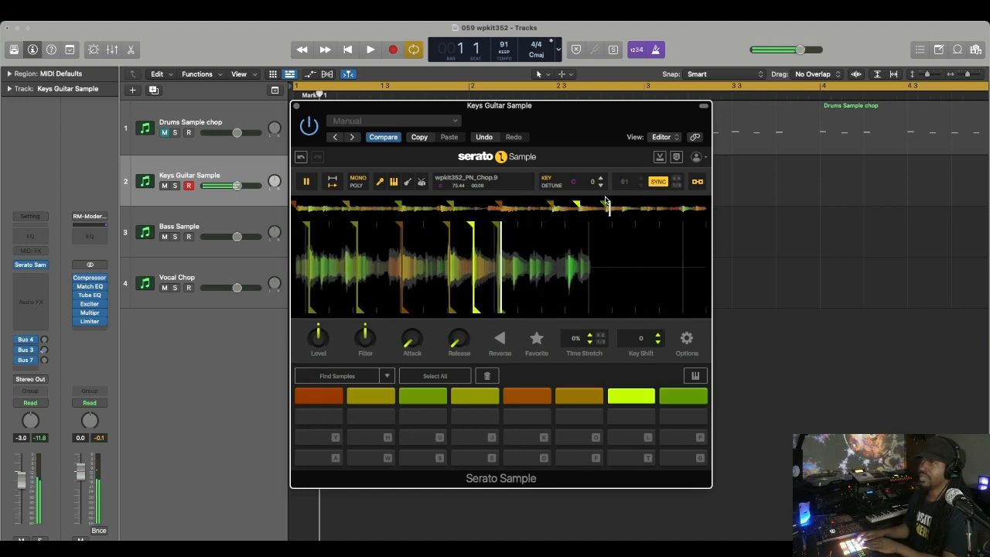
pyautogui.click(600, 186)
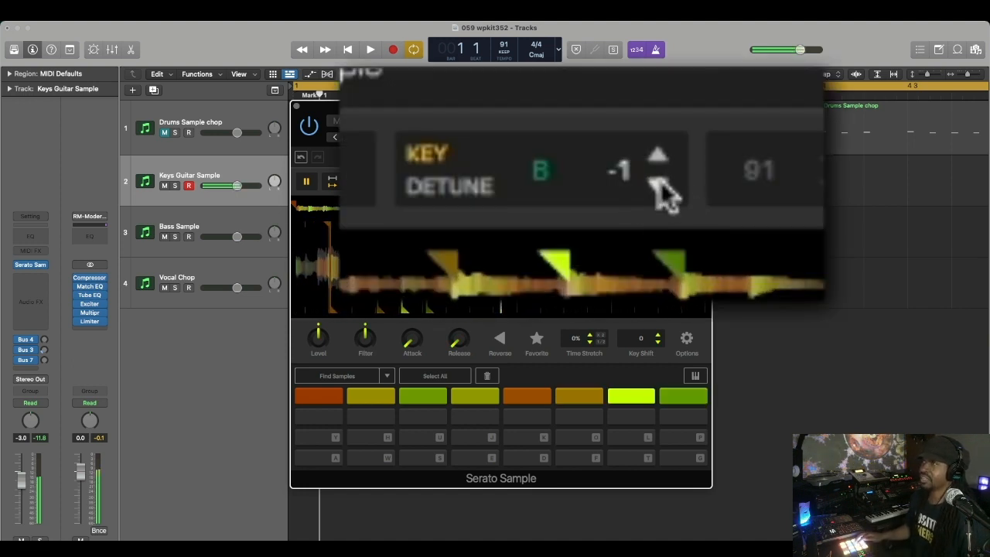
pyautogui.click(600, 186)
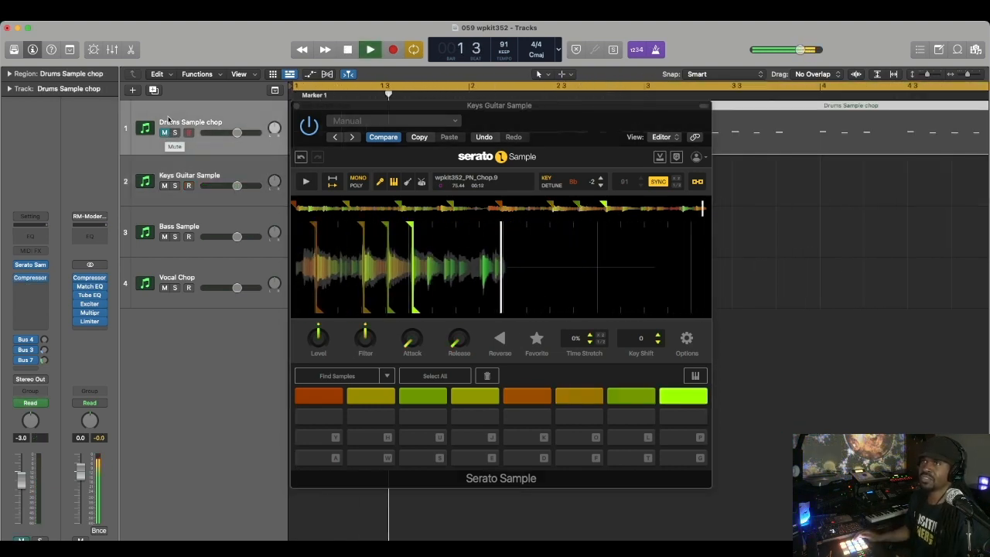
# - Unmute the Drums Sample chop track and record the chopped keys and guitar pattern onto the Keys Guitar Sample track
pyautogui.click(164, 133)
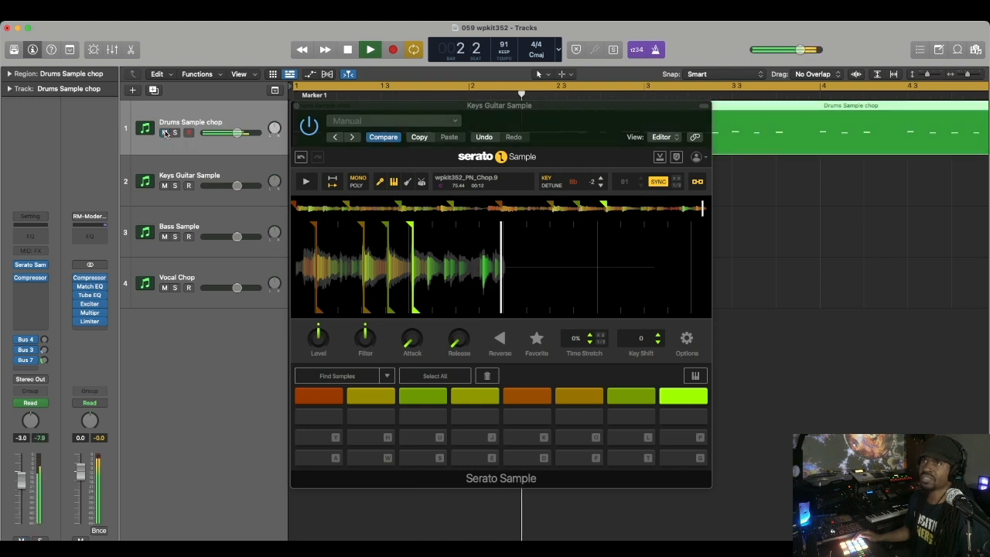
pyautogui.click(164, 133)
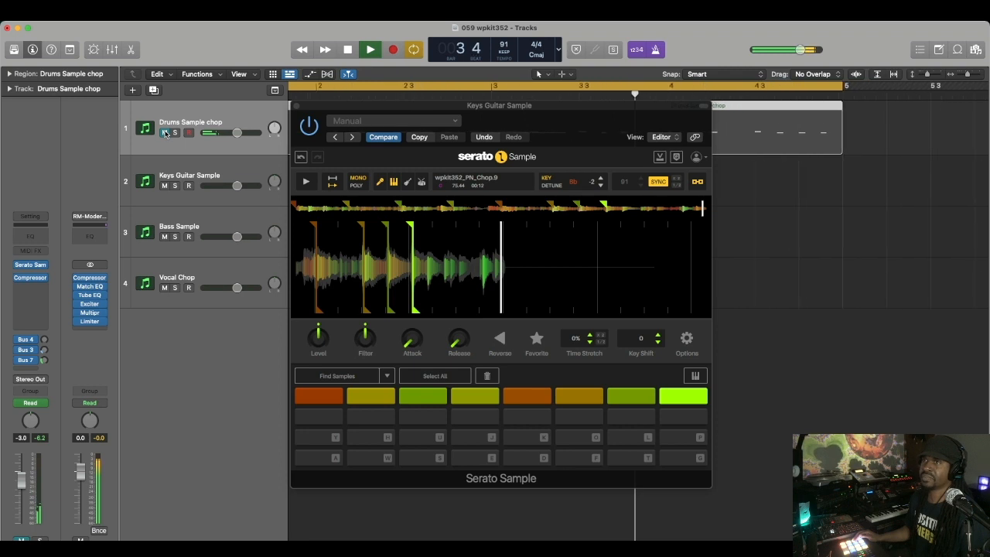
pyautogui.click(164, 133)
pyautogui.click(198, 169)
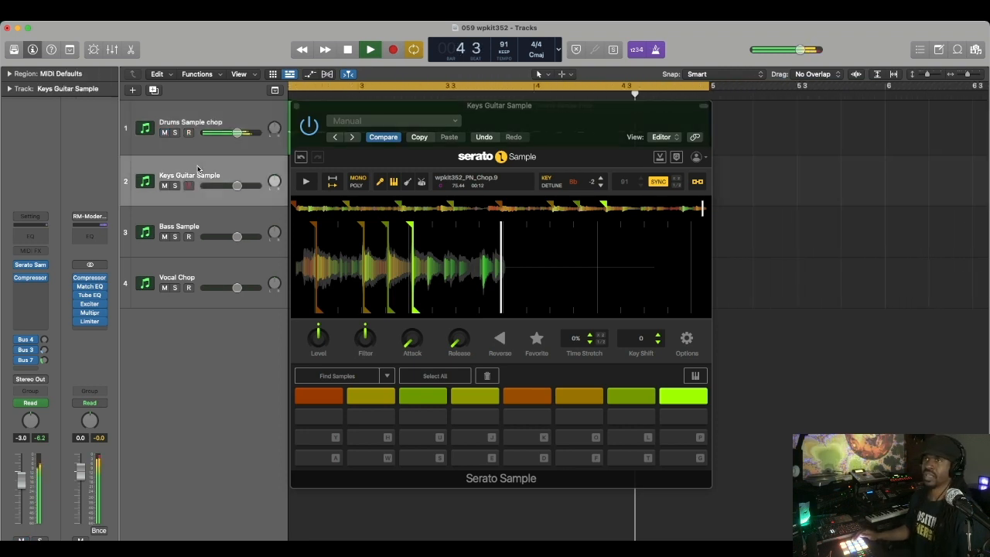
pyautogui.click(393, 50)
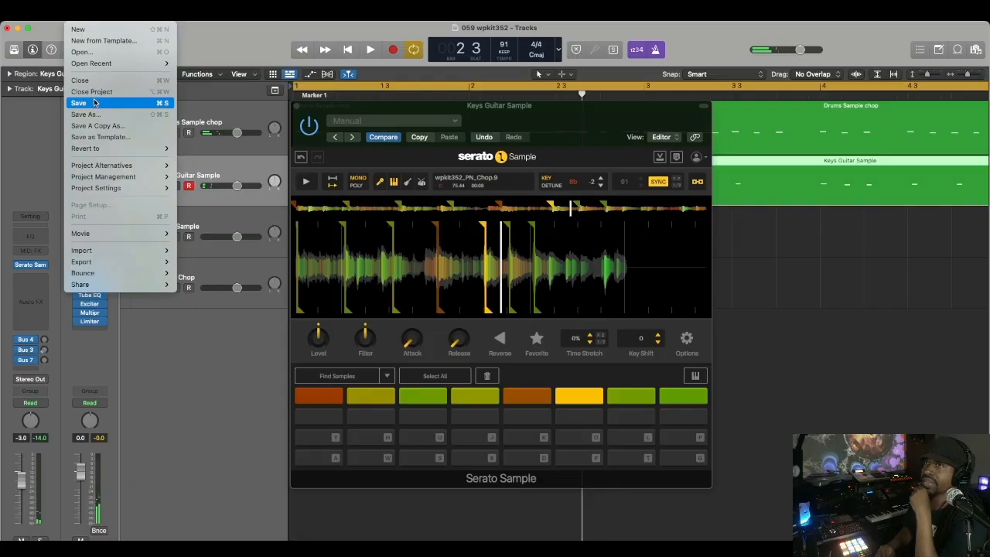
# - Save the project and close the Keys Guitar Sample instrument window
pyautogui.click(94, 102)
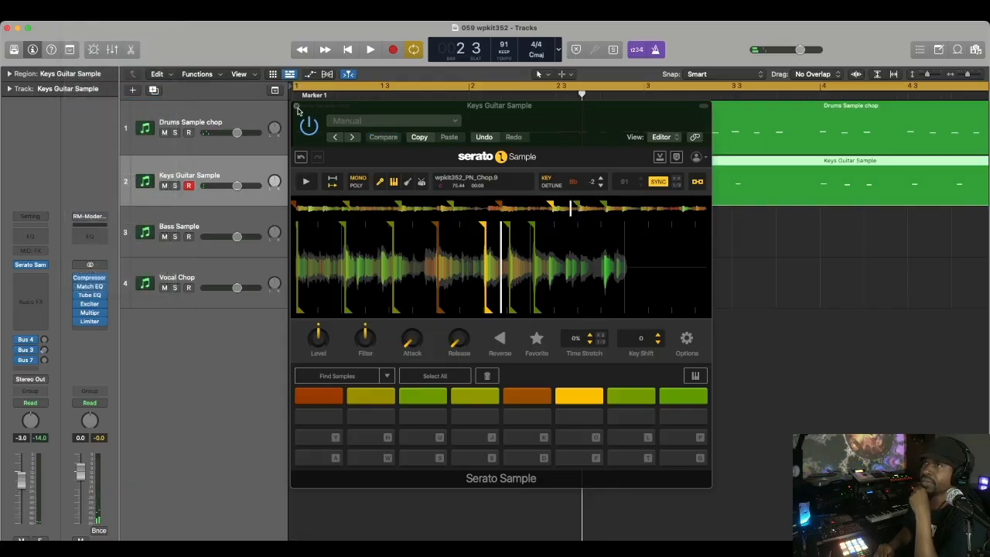
pyautogui.click(297, 107)
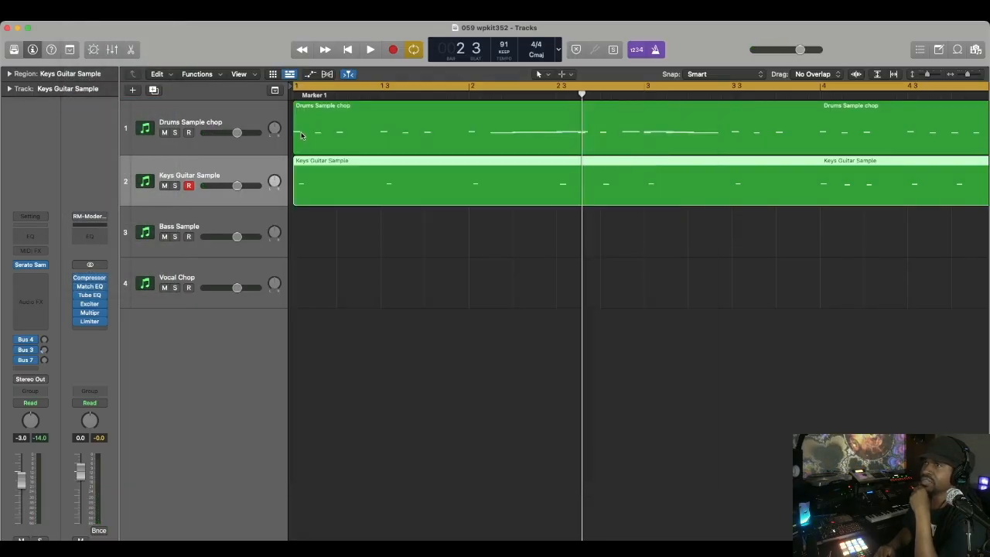
# - Open Serato Sample on the Bass Sample track and isolate the bass stem by disabling the drums, keys and vocal stems
pyautogui.click(220, 224)
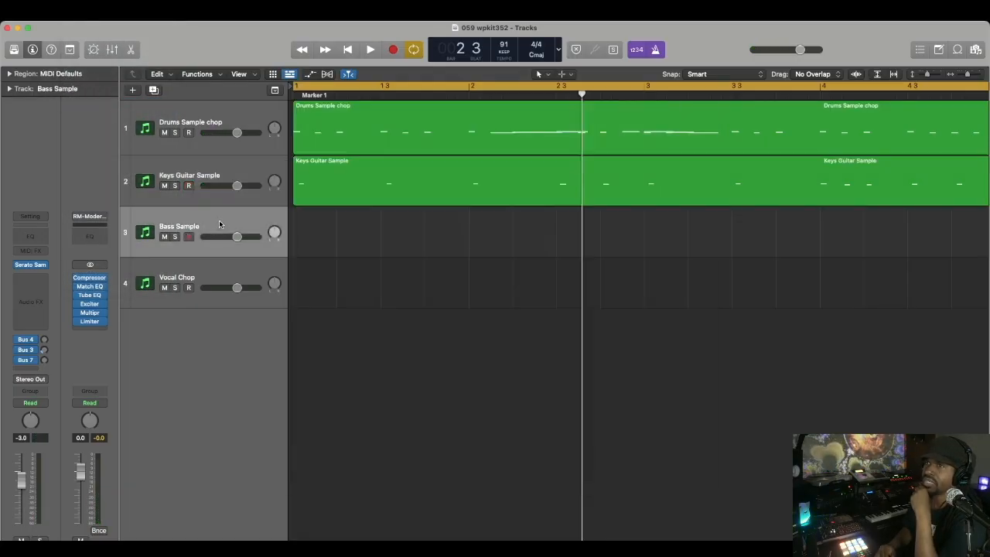
pyautogui.click(33, 266)
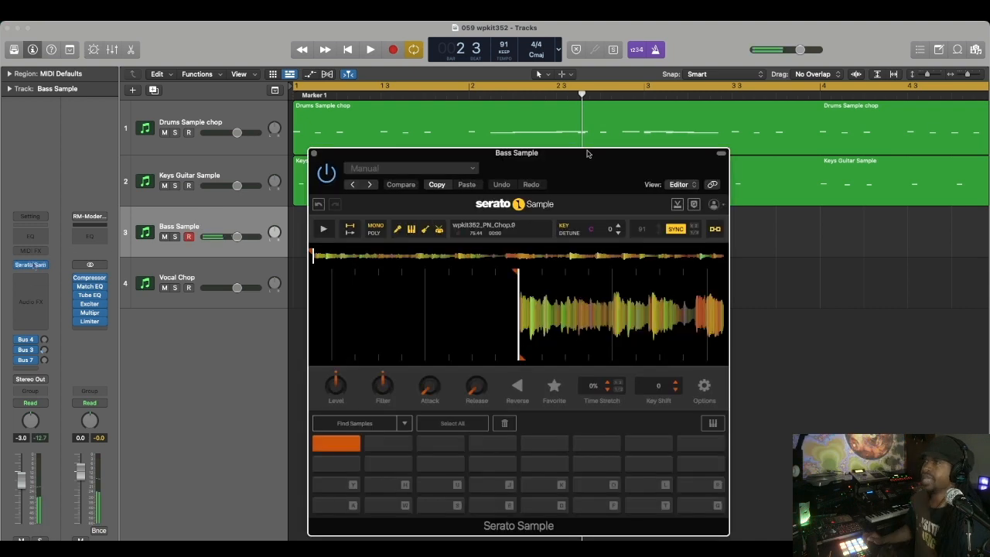
pyautogui.moveTo(591, 158); pyautogui.dragTo(564, 147)
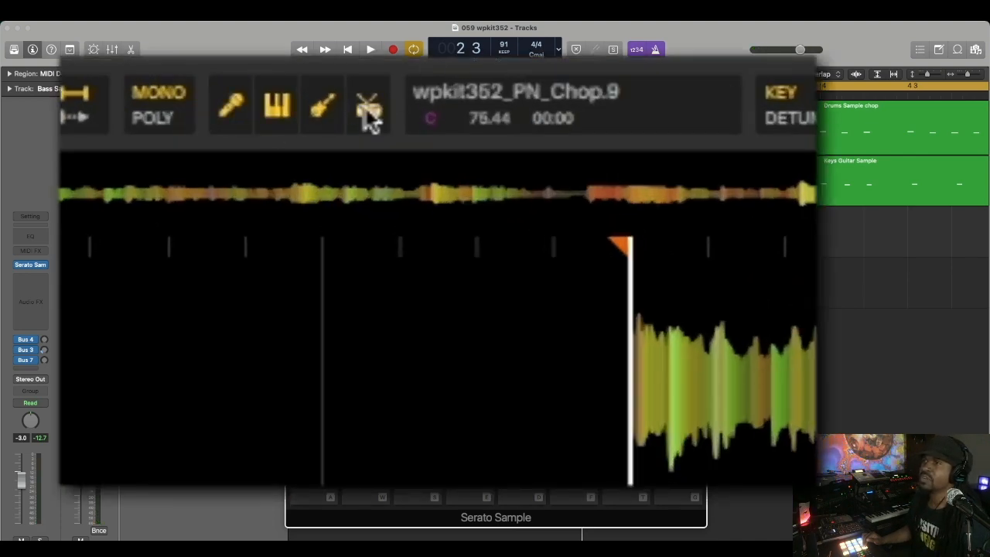
pyautogui.click(365, 109)
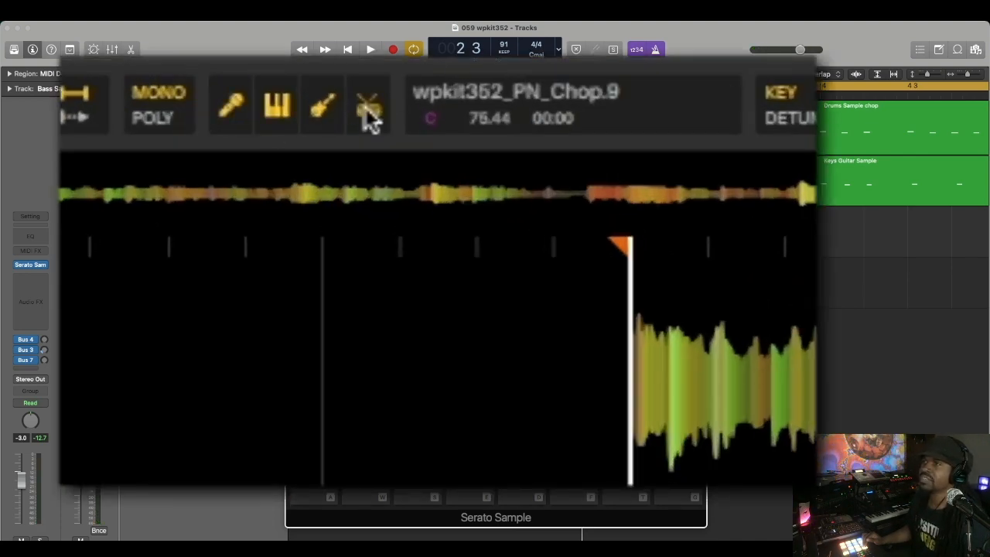
pyautogui.click(270, 110)
pyautogui.click(236, 110)
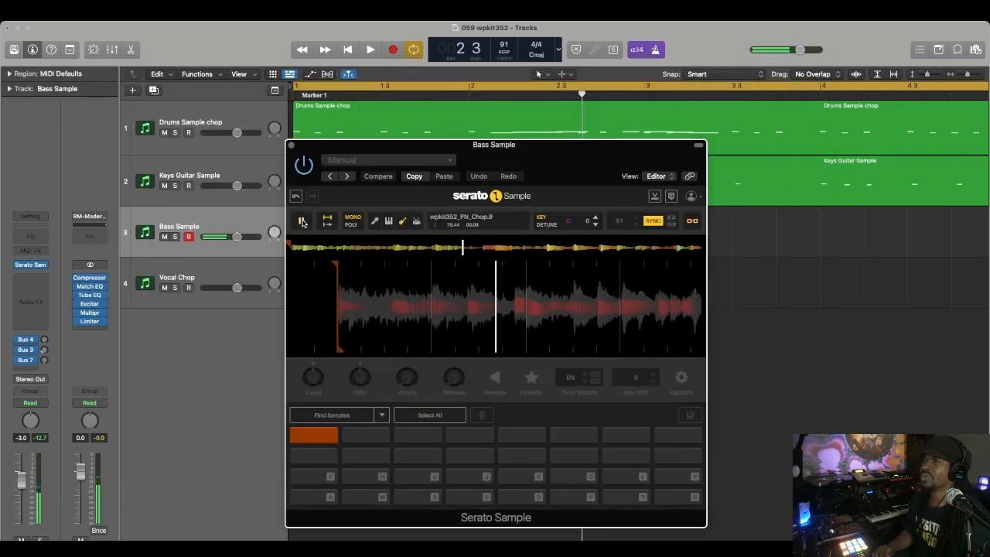
# - Pause the bass preview, raise the level of the first pad's slice and audition it
pyautogui.click(302, 223)
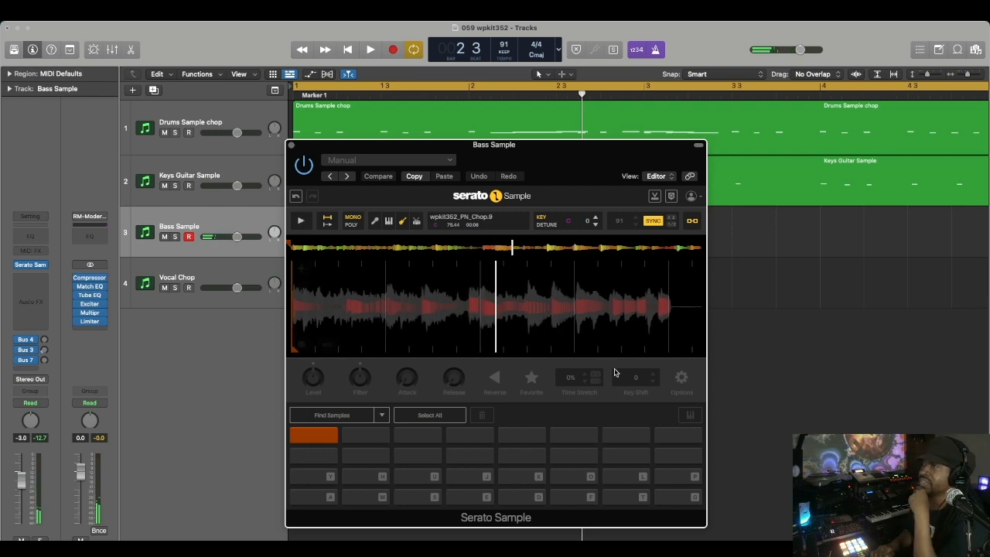
pyautogui.moveTo(313, 377); pyautogui.dragTo(314, 329)
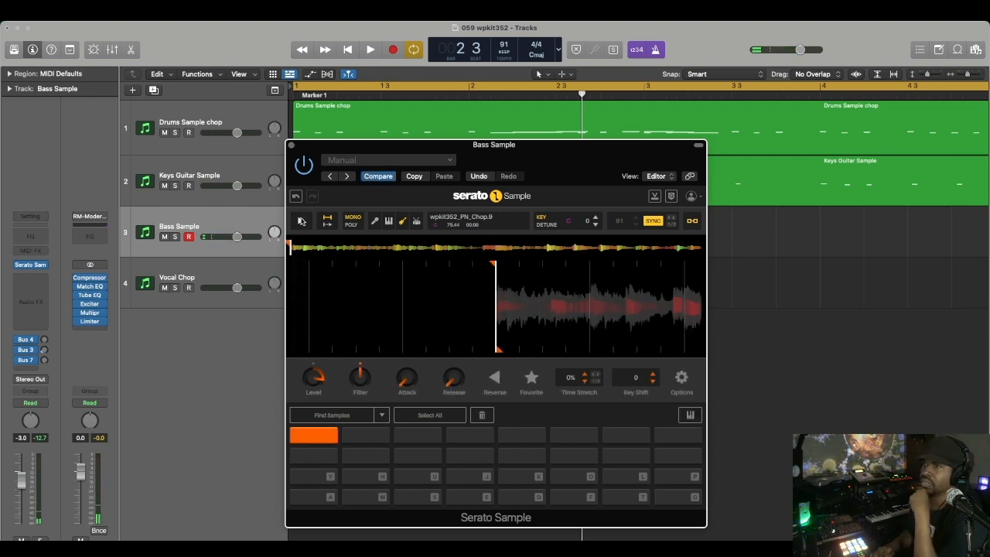
pyautogui.click(309, 437)
pyautogui.click(309, 438)
pyautogui.click(309, 437)
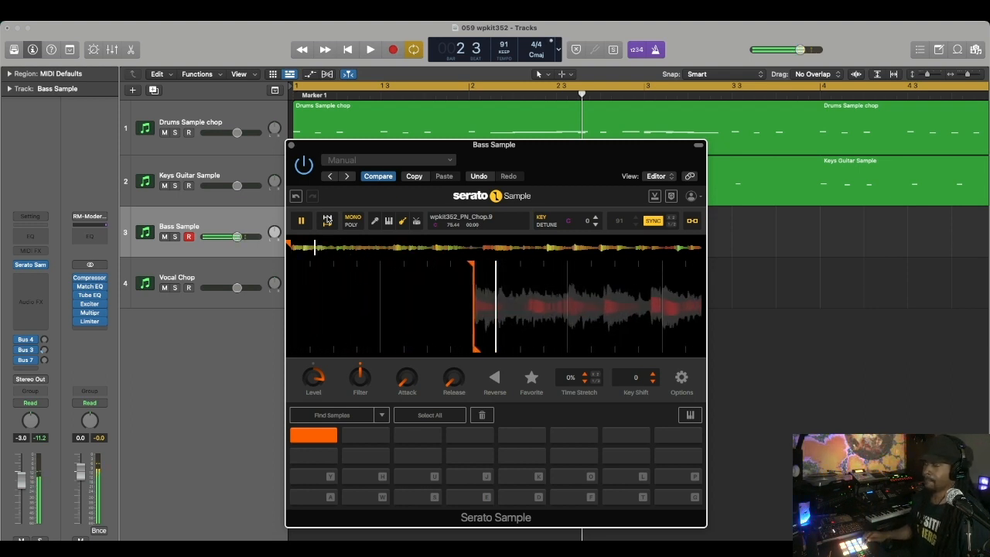
# - Record a bass line onto the Bass Sample track using the bass slice in keyboard mode, and close the instrument window
pyautogui.click(328, 221)
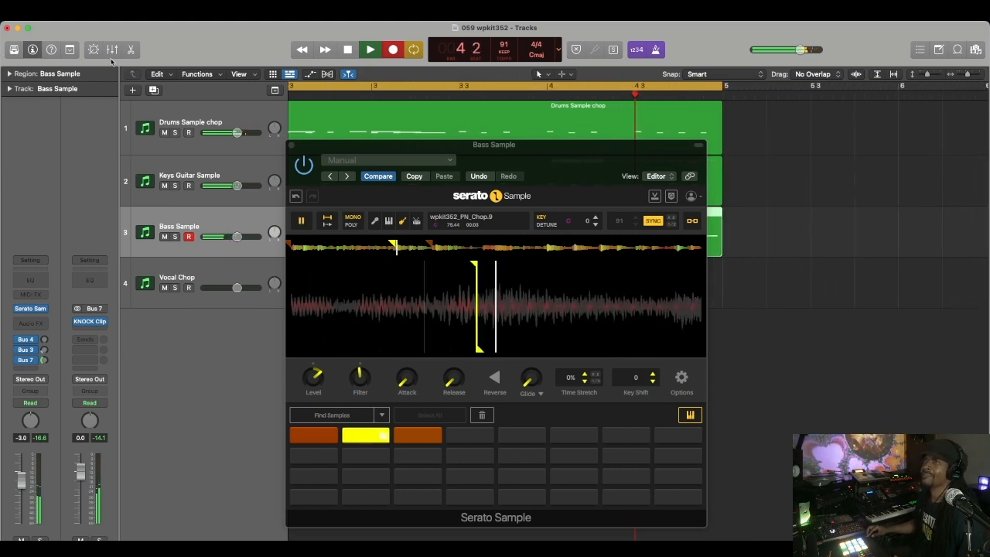
pyautogui.click(371, 50)
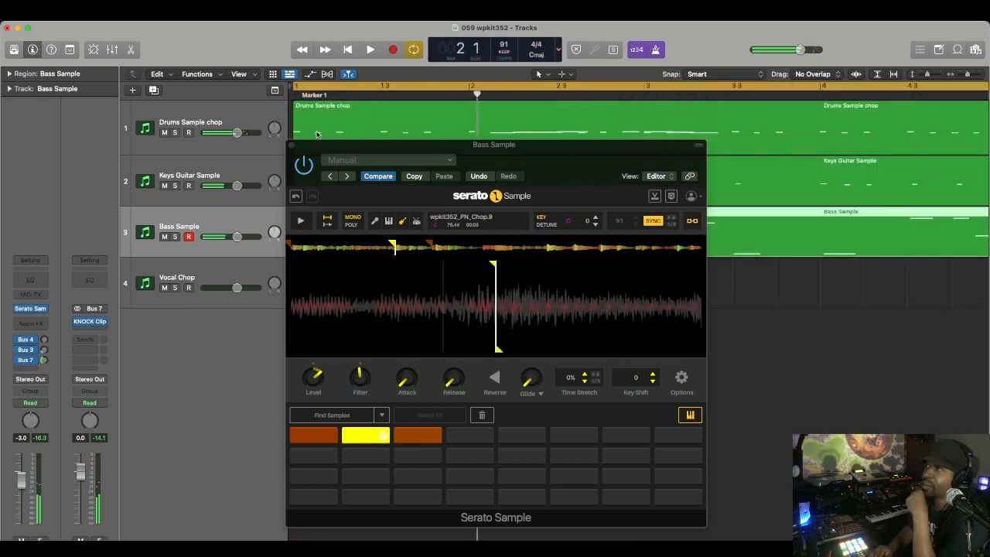
pyautogui.click(227, 167)
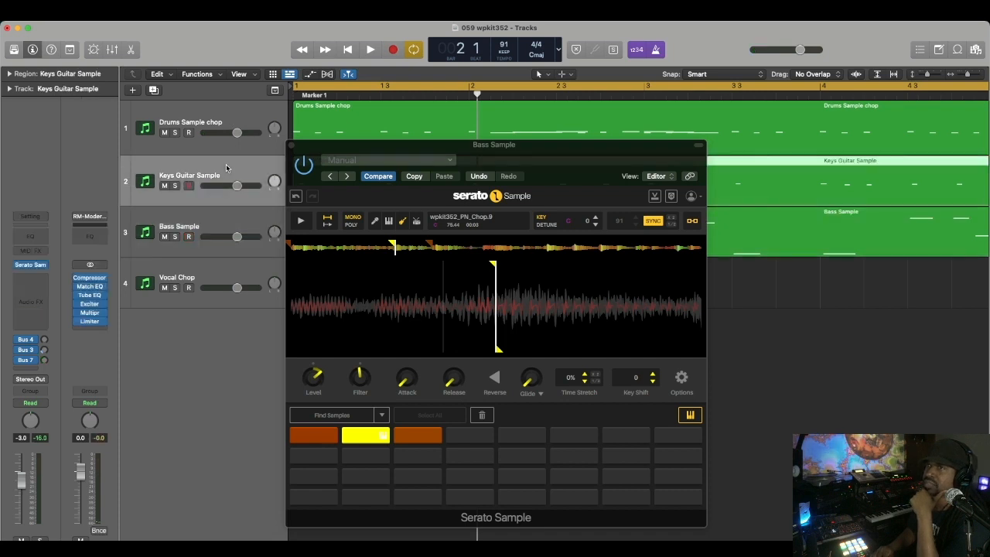
pyautogui.click(293, 147)
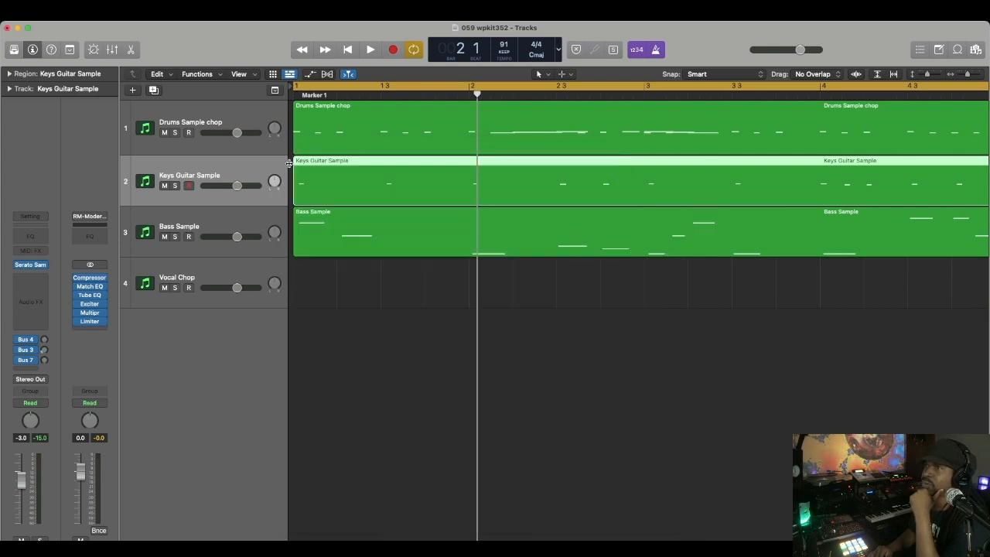
# - Open Serato Sample on the Vocal Chop track and isolate the vocal stem of wpkit352_PN_Full
pyautogui.click(245, 273)
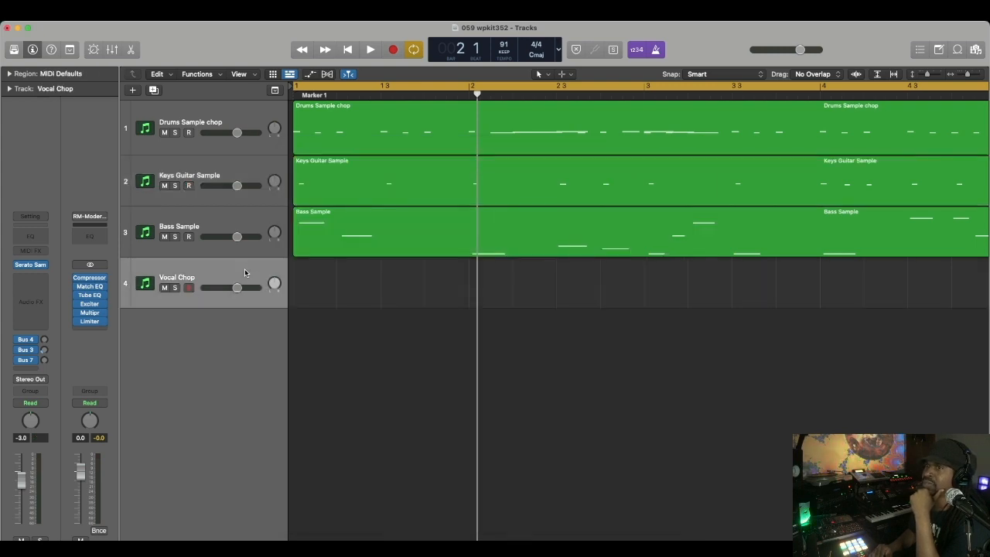
pyautogui.click(33, 266)
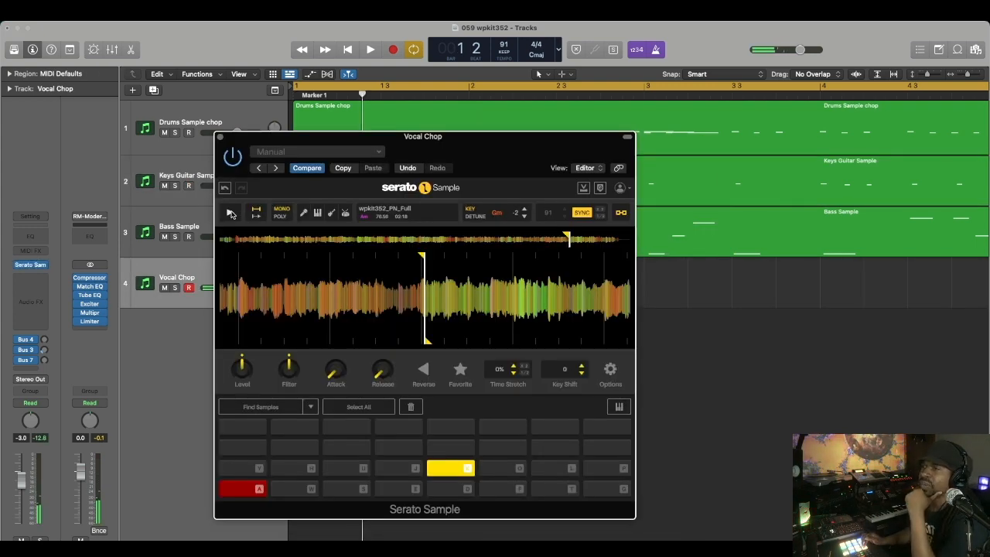
pyautogui.click(346, 213)
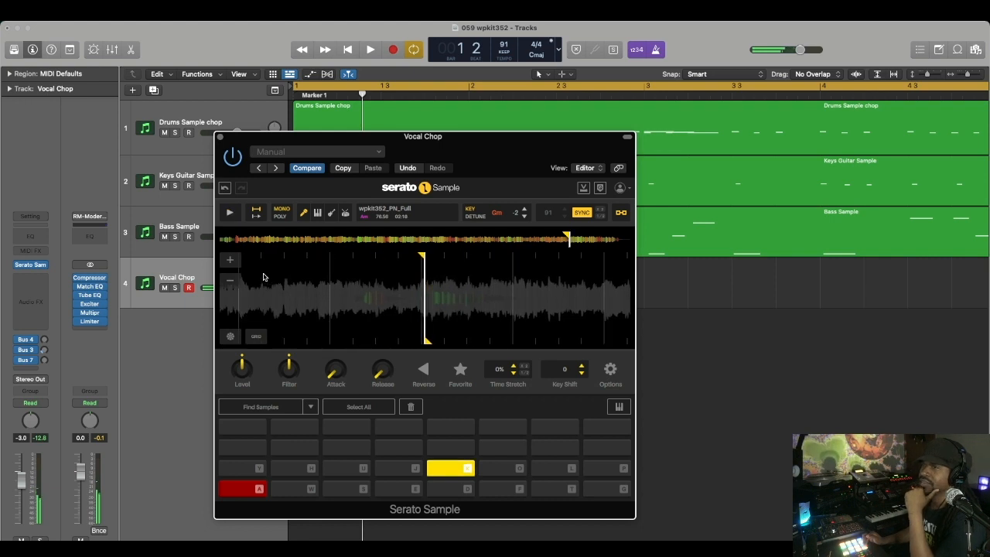
# - Re-enable the keys, bass and drums stems to preview the full sample, and isolate the vocal stem again
pyautogui.click(317, 216)
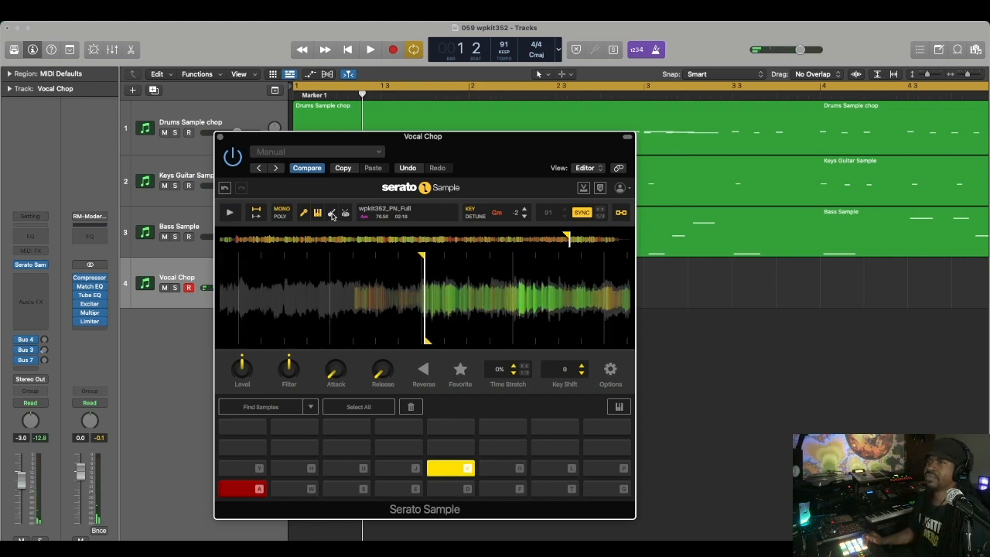
pyautogui.click(331, 215)
pyautogui.click(344, 216)
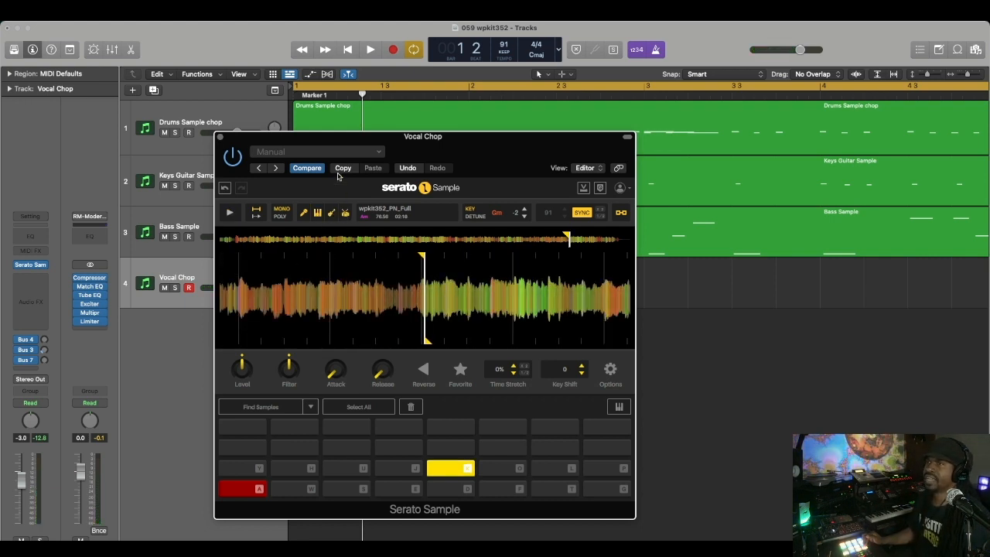
pyautogui.click(229, 213)
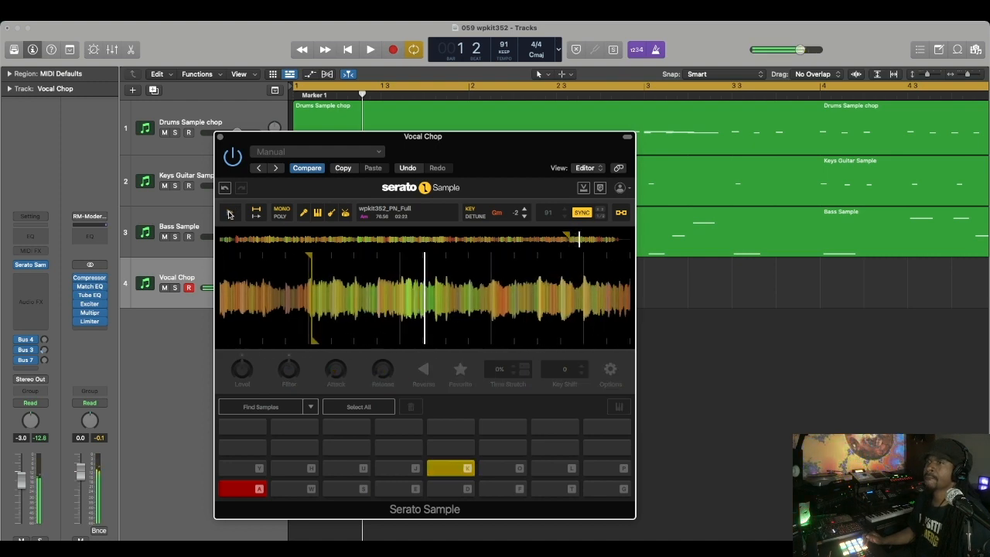
pyautogui.click(317, 215)
pyautogui.click(328, 216)
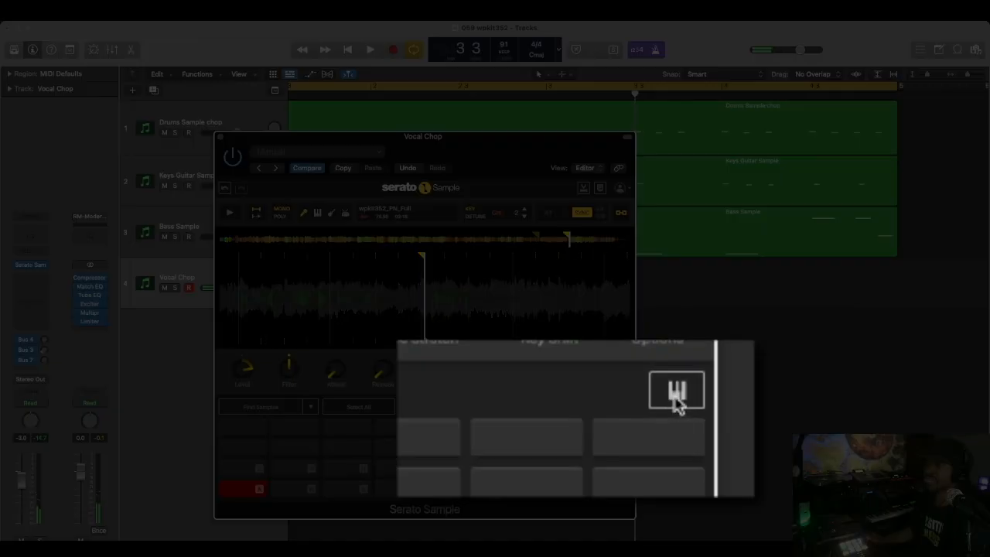
# - Switch the selected vocal slice to keyboard mode and record a vocal part on the Vocal Chop track
pyautogui.click(619, 407)
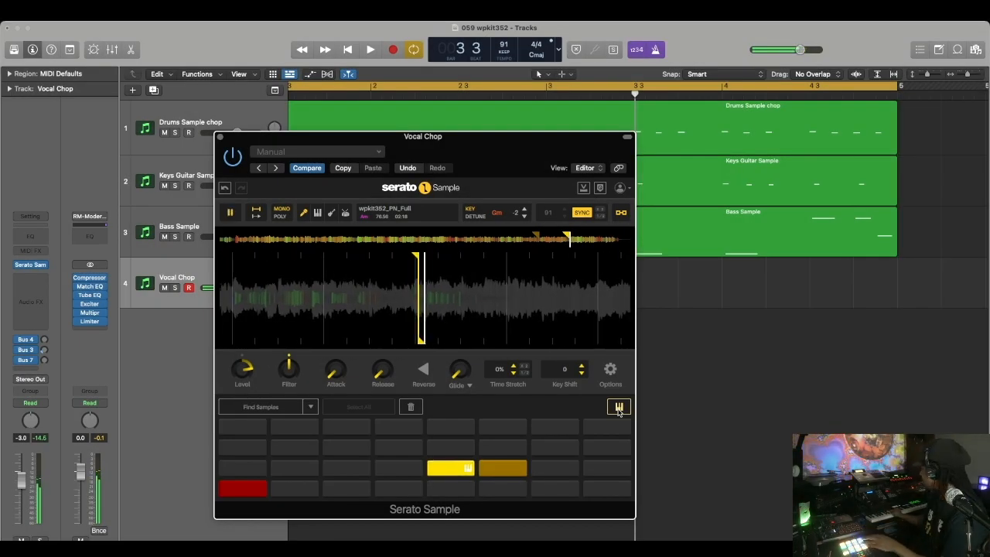
pyautogui.press('space')
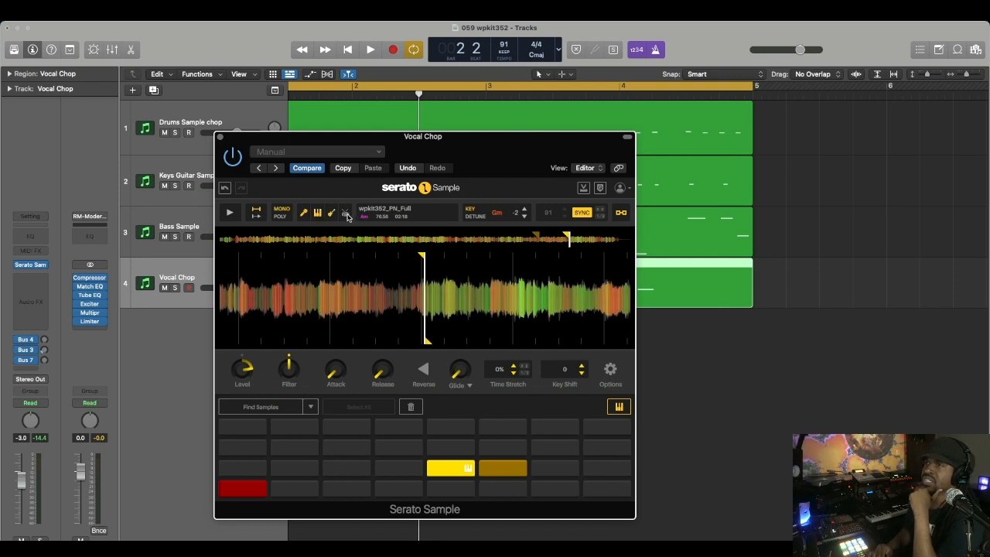
# - Preview the full wpkit352_PN_Full sample with its stems enabled, and isolate the vocal stem again
pyautogui.click(230, 213)
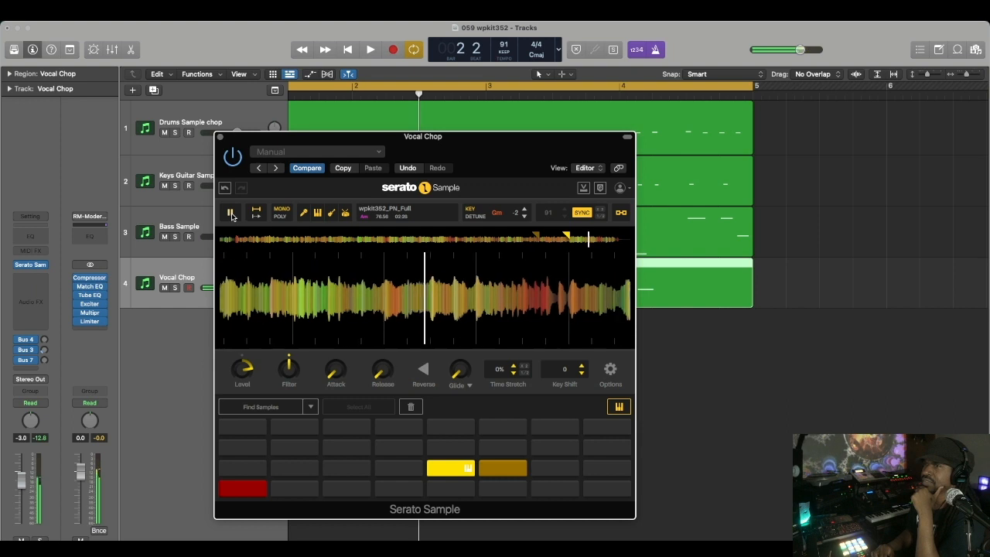
pyautogui.click(230, 213)
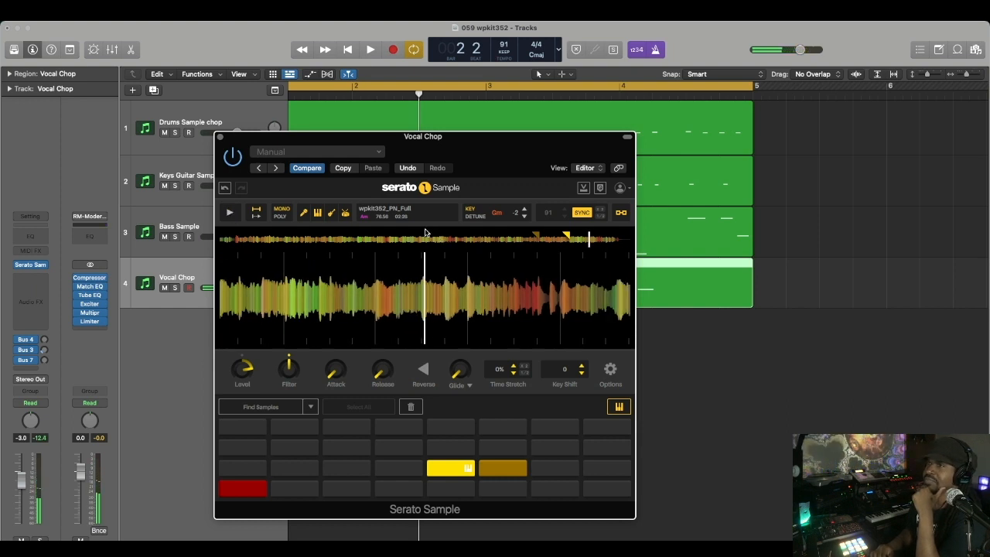
pyautogui.click(317, 215)
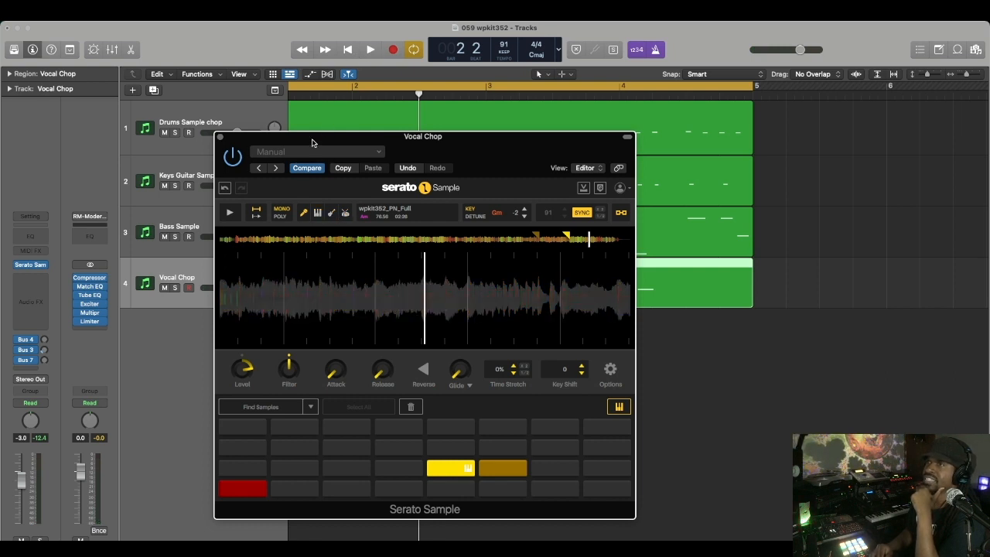
# - Solo the Bass Sample track, turn off the metronome and audition the bass part
pyautogui.moveTo(309, 141); pyautogui.dragTo(426, 214)
pyautogui.click(175, 236)
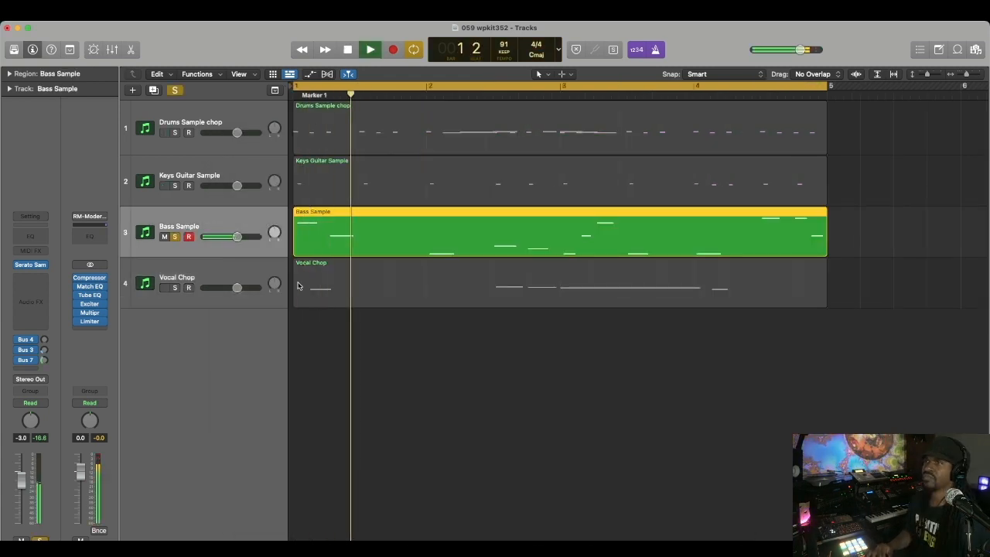
pyautogui.press('space')
pyautogui.click(656, 49)
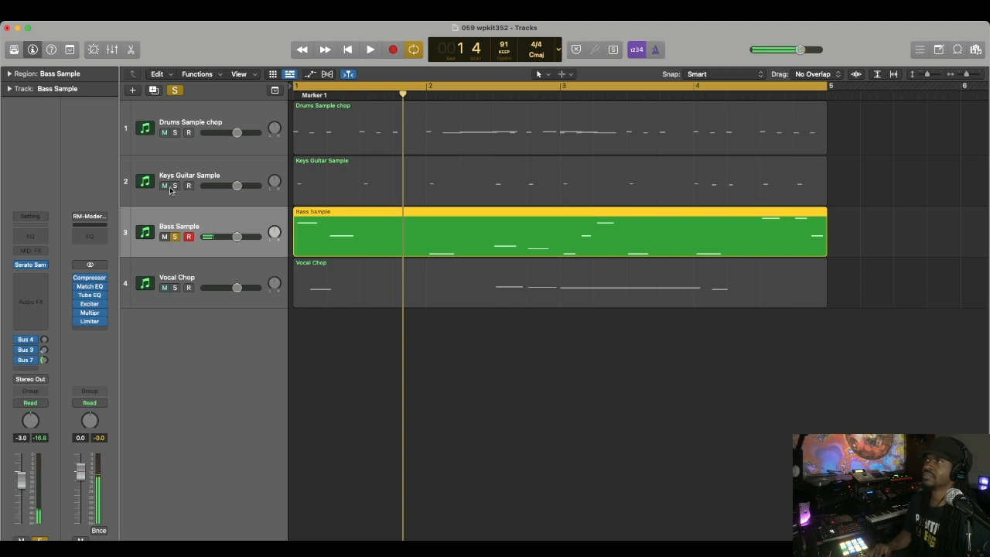
pyautogui.press('space')
pyautogui.press('space')
# - Move the solo from the Bass Sample track to the Keys Guitar Sample track and audition the keys part
pyautogui.click(183, 203)
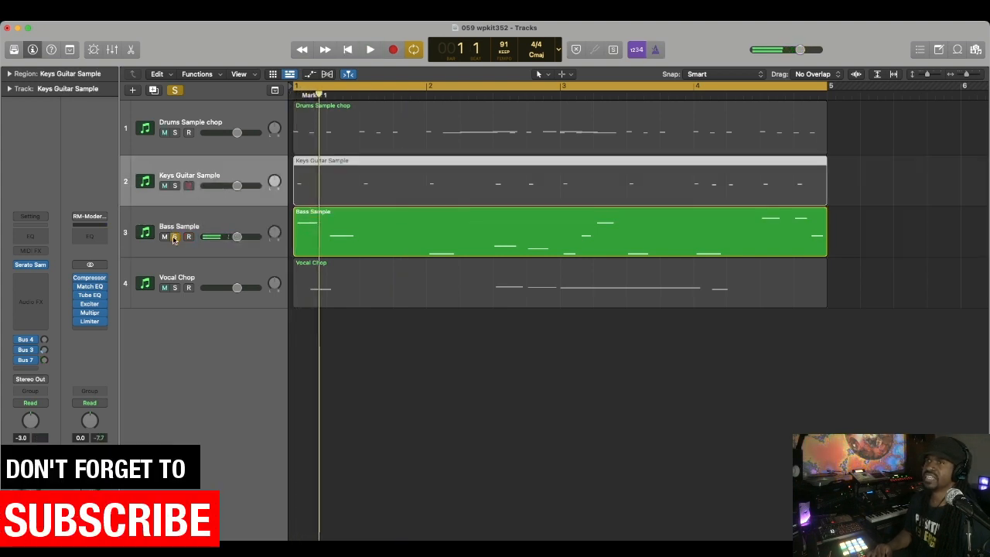
pyautogui.click(175, 237)
pyautogui.click(175, 186)
pyautogui.press('space')
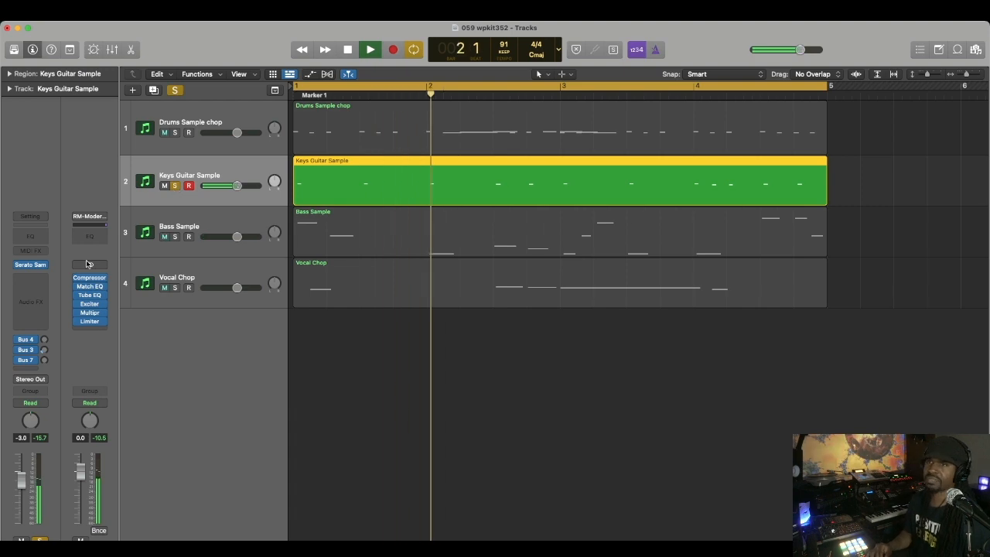
pyautogui.press('space')
# - Open the Serato Sample windows of the Keys Guitar Sample and Drums Sample chop tracks and place them side by side
pyautogui.click(29, 266)
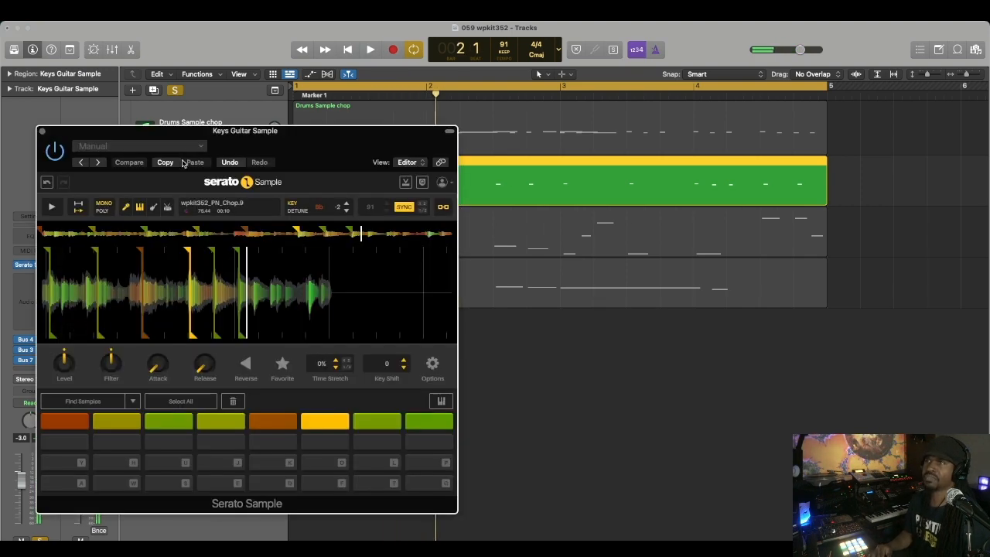
pyautogui.moveTo(195, 137); pyautogui.dragTo(196, 248)
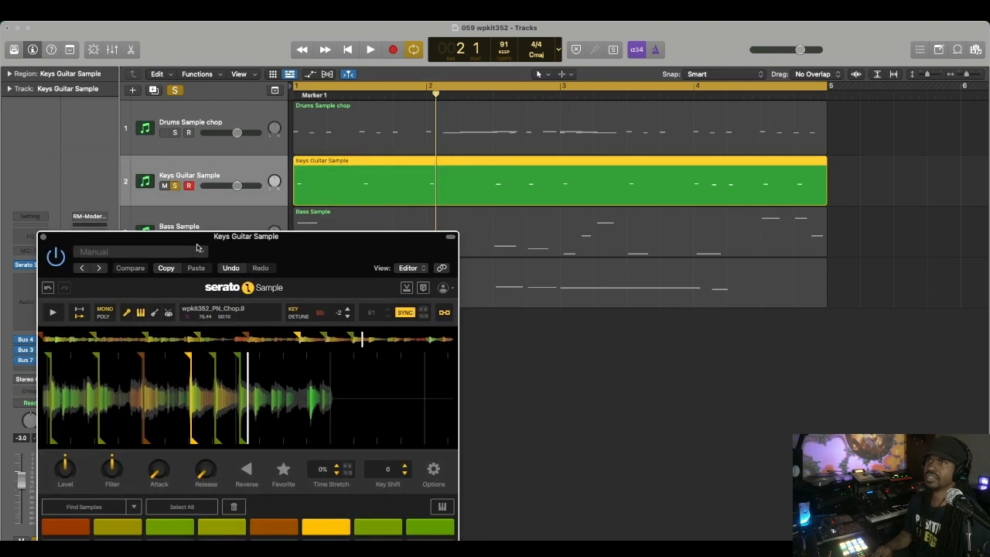
pyautogui.click(198, 127)
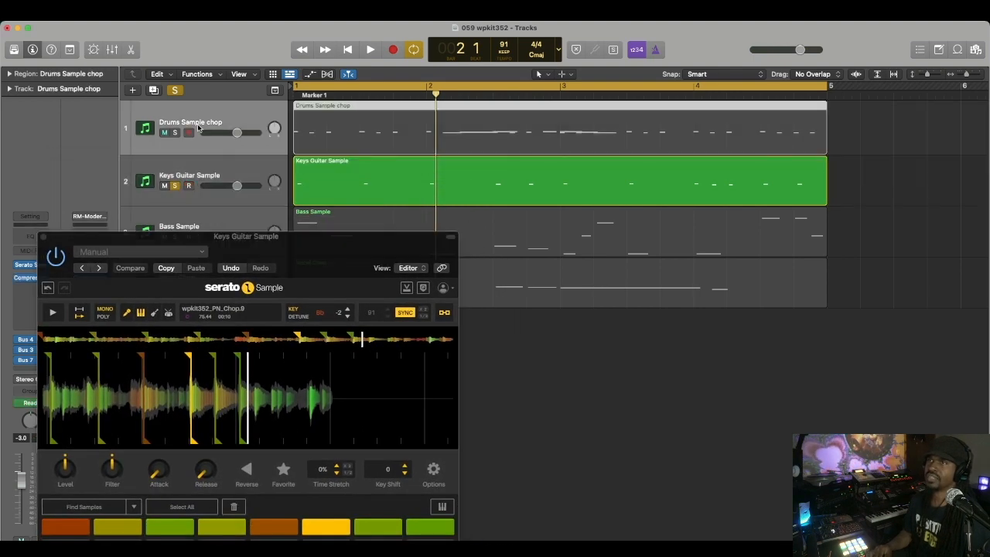
pyautogui.click(27, 266)
pyautogui.moveTo(379, 165); pyautogui.dragTo(89, 28)
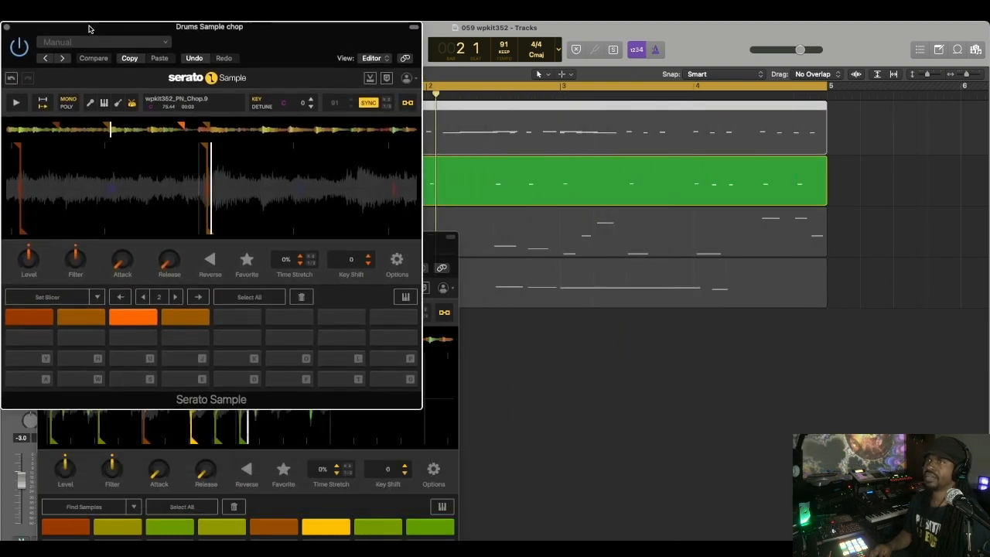
pyautogui.moveTo(435, 242); pyautogui.dragTo(926, 32)
# - Move the drums instrument window off the track list and solo the Bass Sample track along with the keys
pyautogui.click(450, 228)
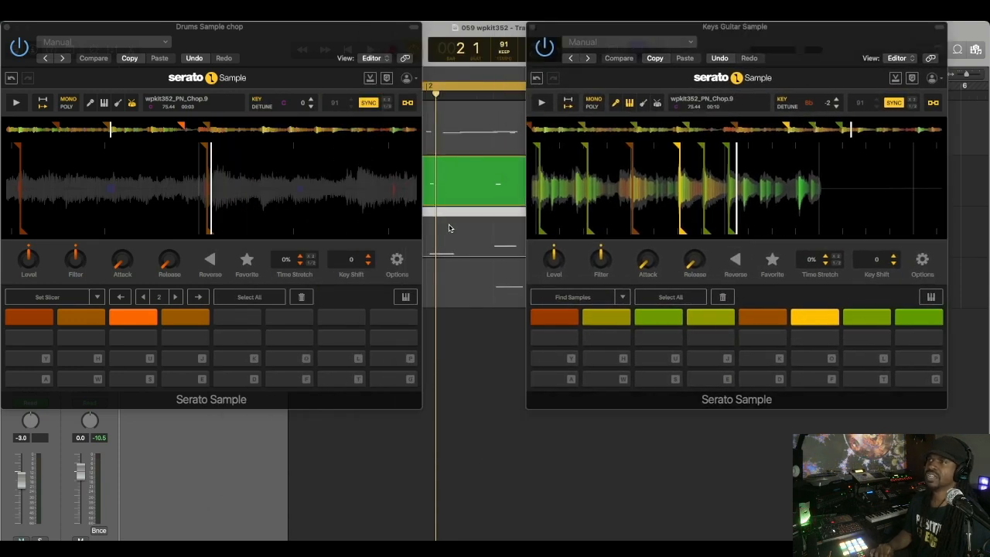
pyautogui.moveTo(239, 30); pyautogui.dragTo(634, 44)
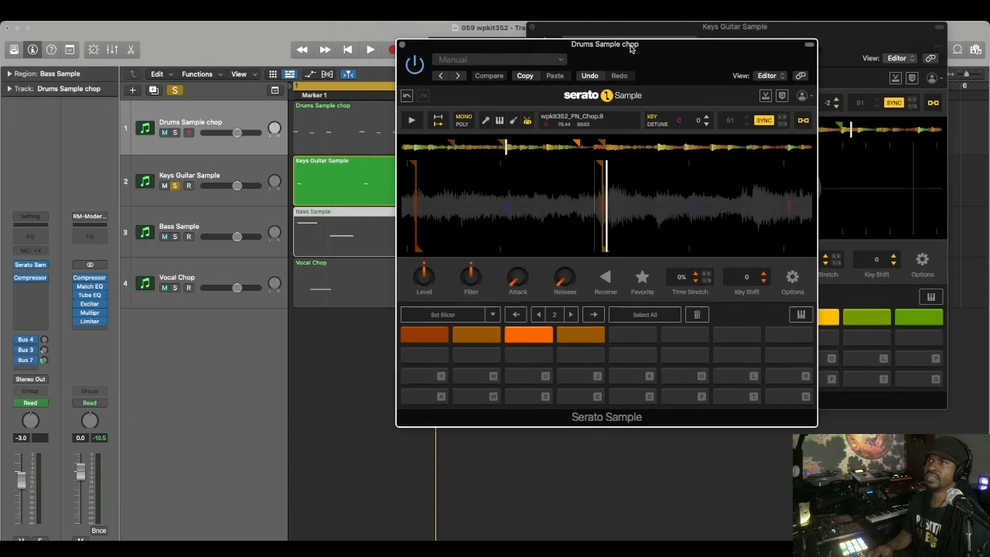
pyautogui.click(176, 237)
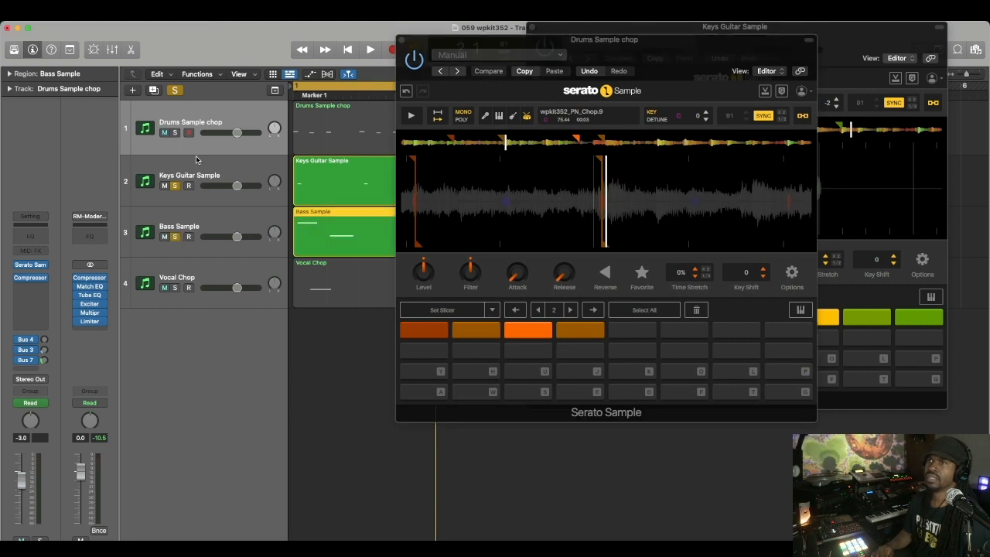
# - Open the Serato Sample windows of the Vocal Chop and Bass Sample tracks alongside the other two
pyautogui.click(192, 277)
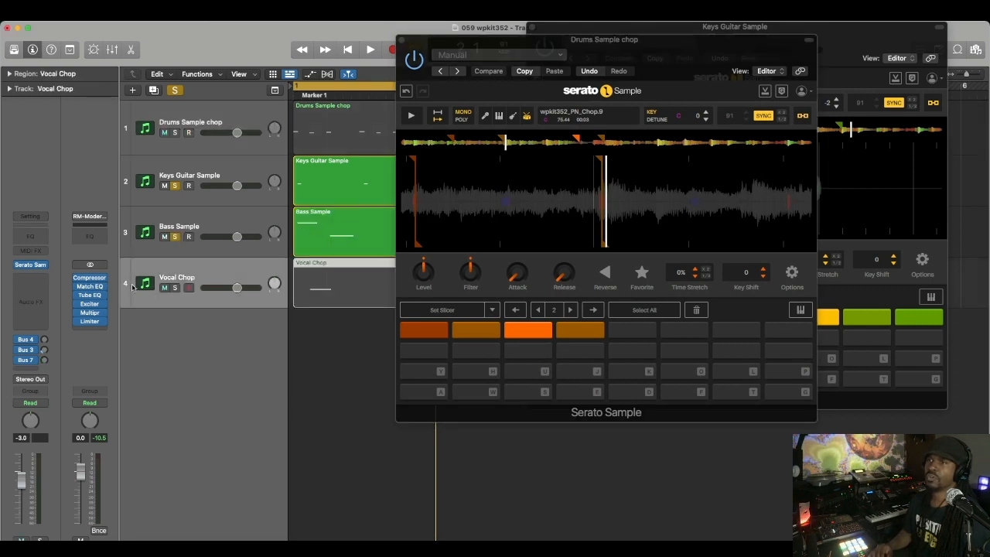
pyautogui.click(31, 266)
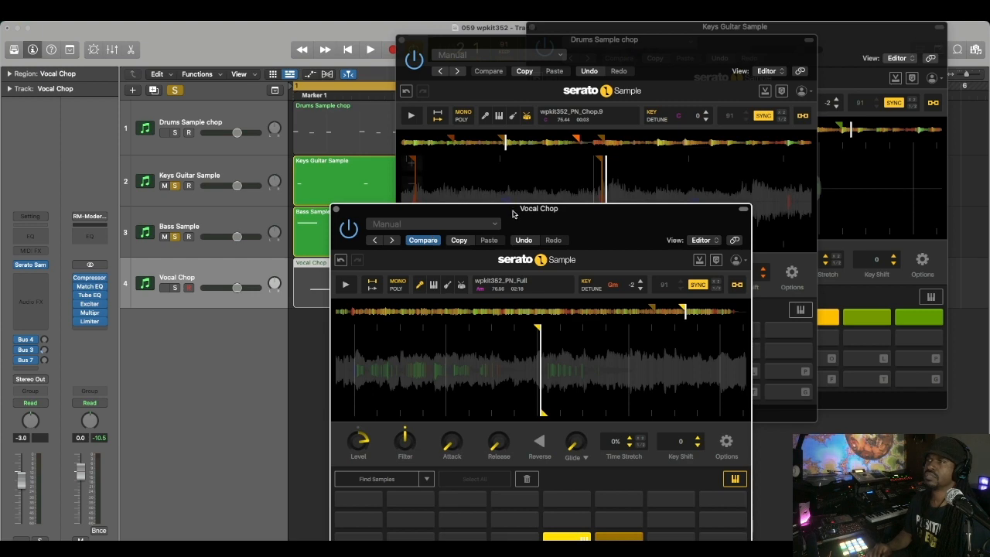
pyautogui.moveTo(527, 212); pyautogui.dragTo(685, 179)
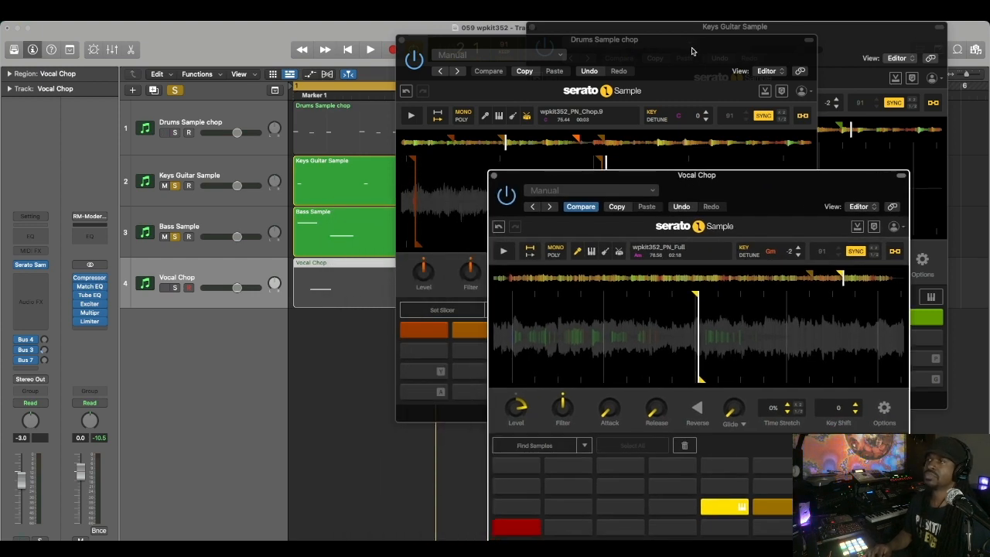
pyautogui.moveTo(692, 52); pyautogui.dragTo(603, 67)
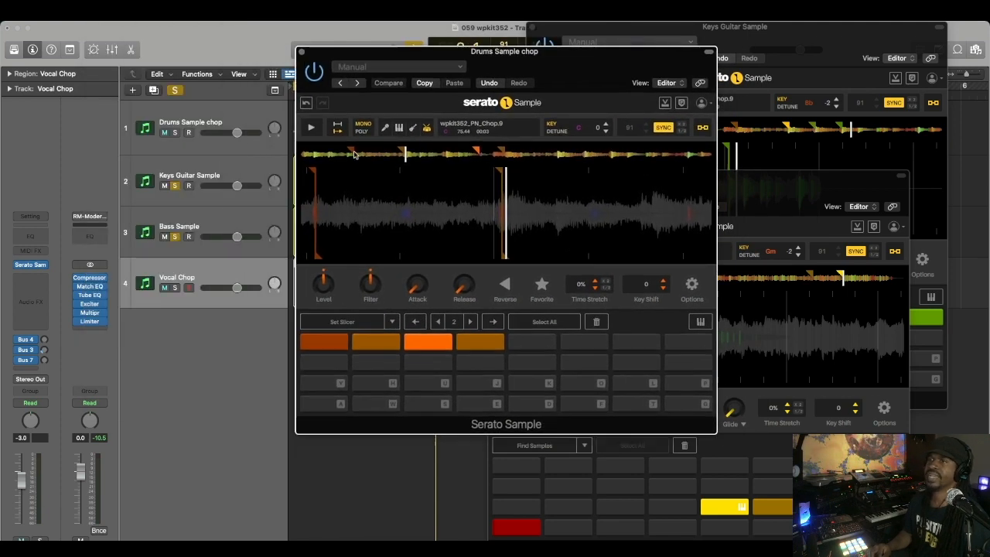
pyautogui.click(185, 215)
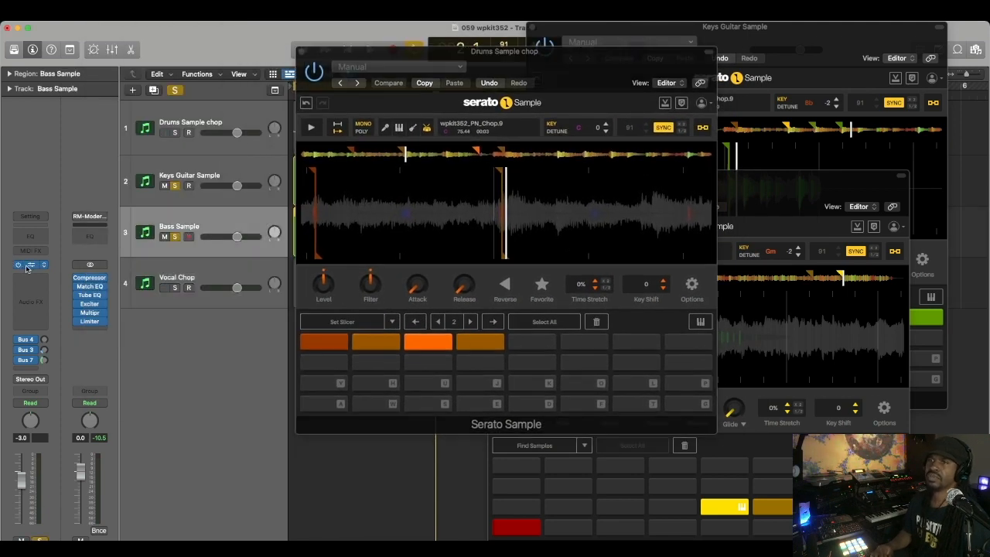
pyautogui.click(27, 266)
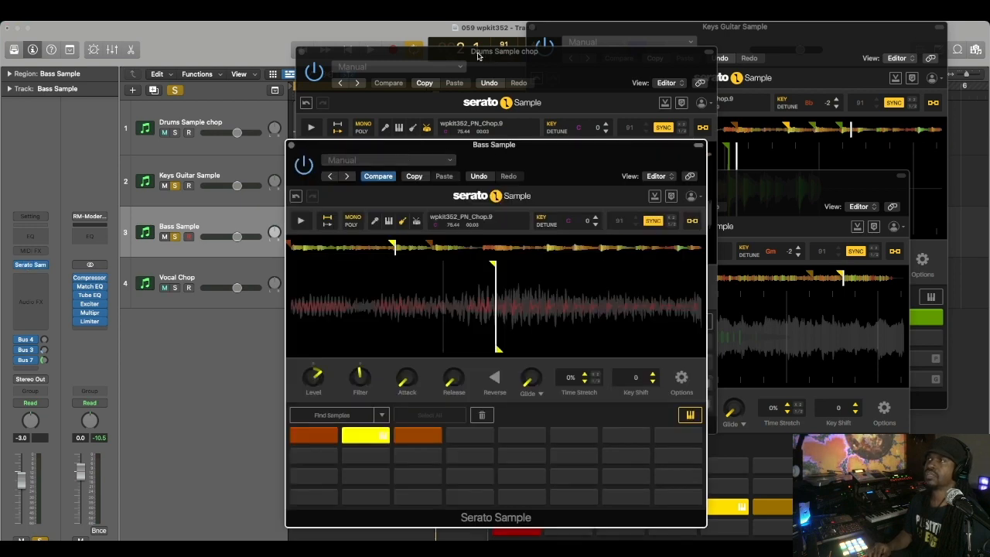
# - Arrange the drums and keys instrument windows in an upper row, with the bass window beneath the drums
pyautogui.moveTo(474, 53); pyautogui.dragTo(167, 23)
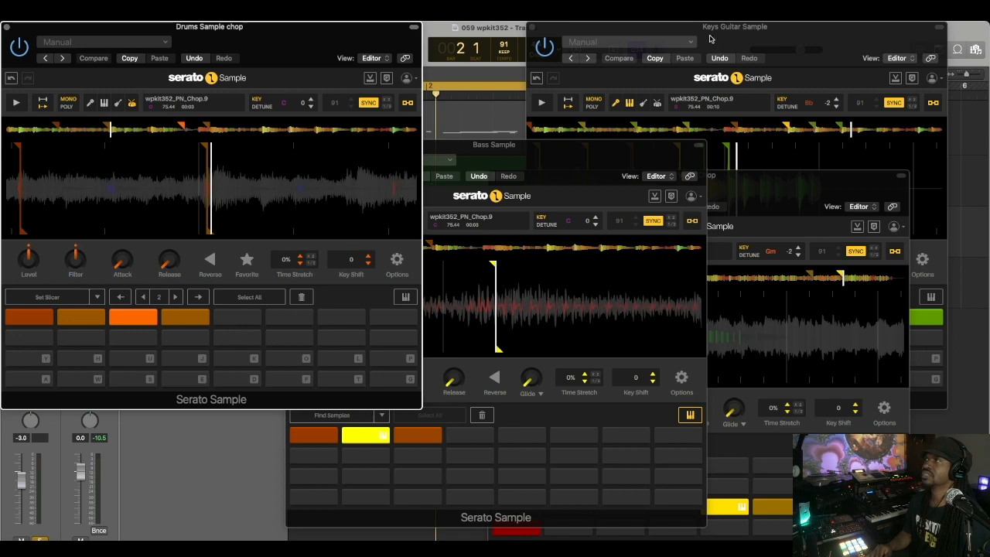
pyautogui.moveTo(710, 39); pyautogui.dragTo(627, 39)
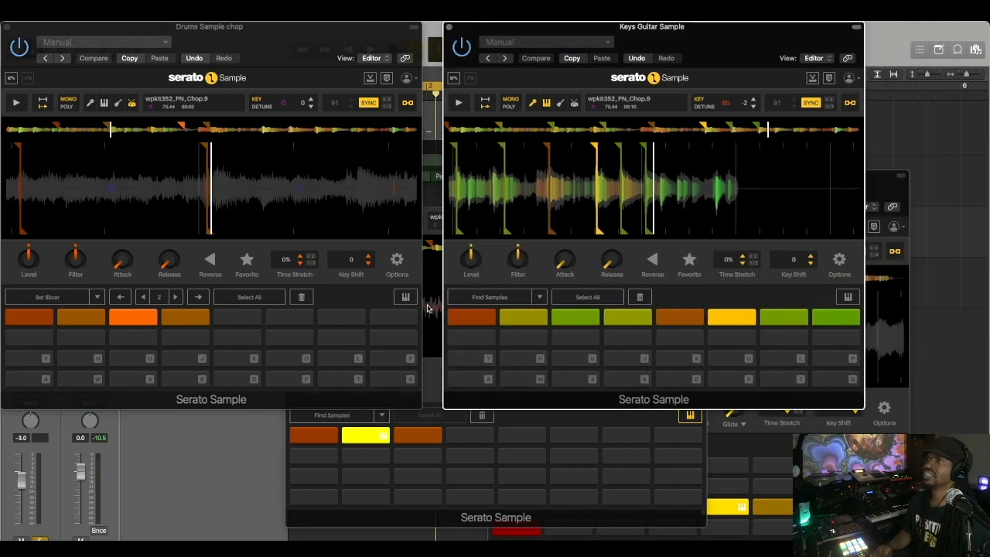
pyautogui.click(436, 193)
pyautogui.moveTo(458, 154); pyautogui.dragTo(172, 253)
# - Place the Vocal Chop window beneath the keys window and adjust the others to form a two-by-two grid
pyautogui.click(882, 191)
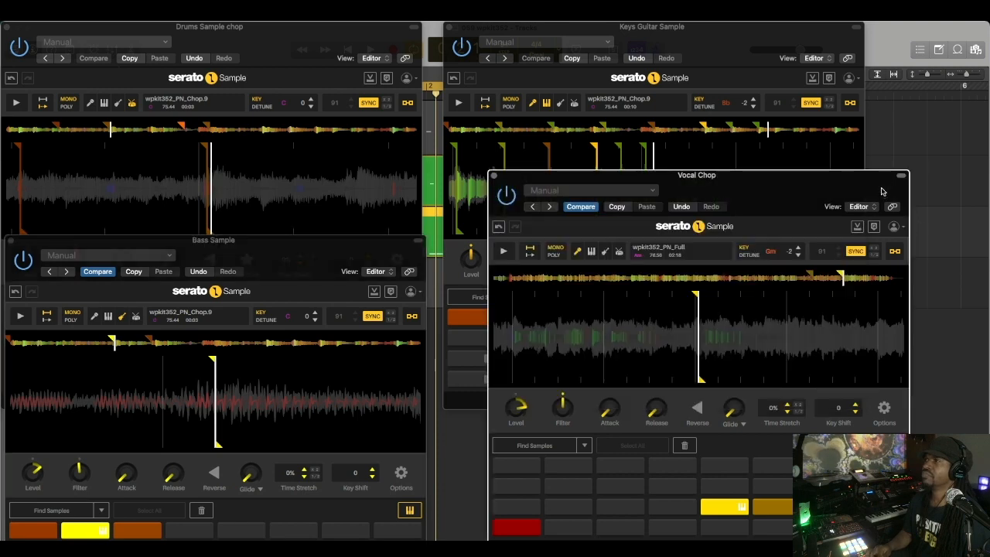
pyautogui.moveTo(804, 186); pyautogui.dragTo(758, 209)
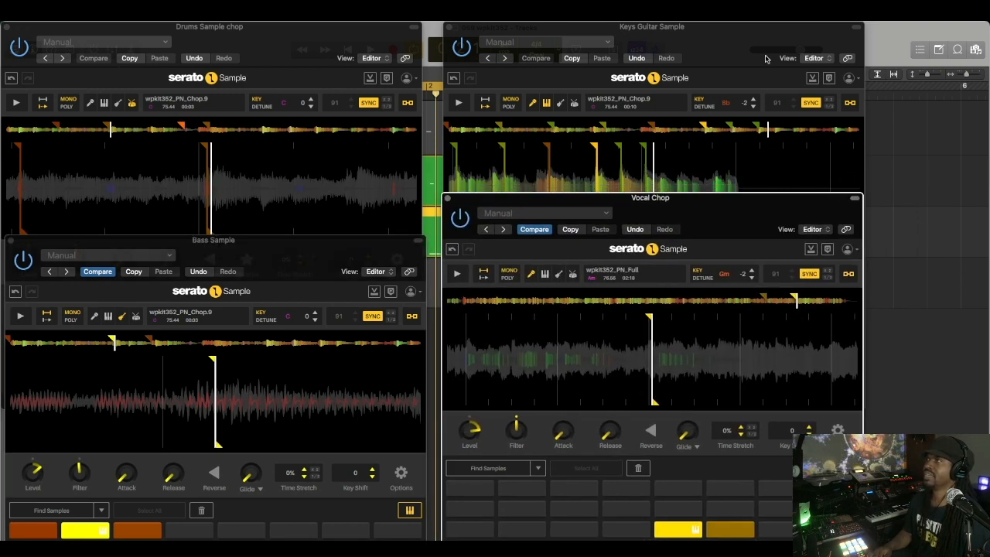
pyautogui.moveTo(710, 39); pyautogui.dragTo(756, 28)
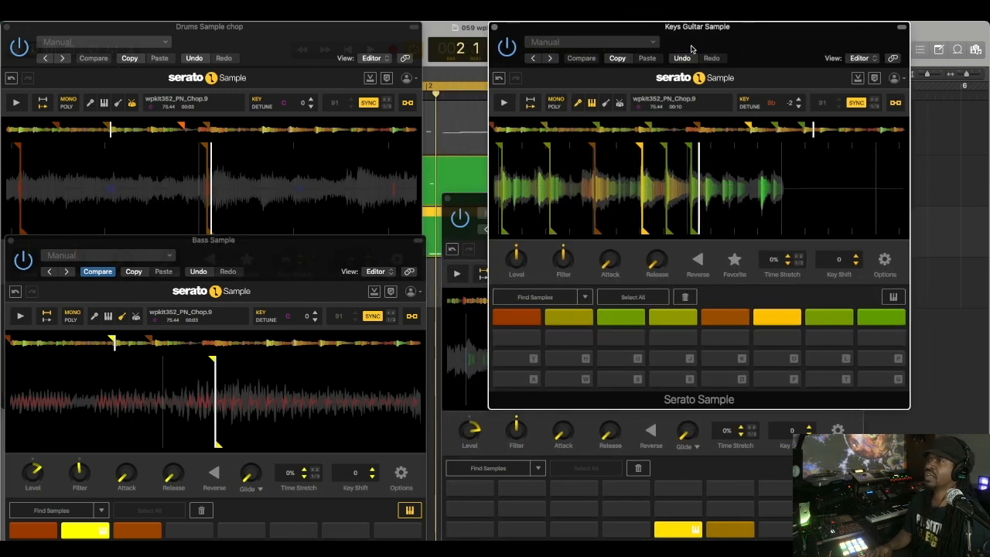
pyautogui.click(474, 209)
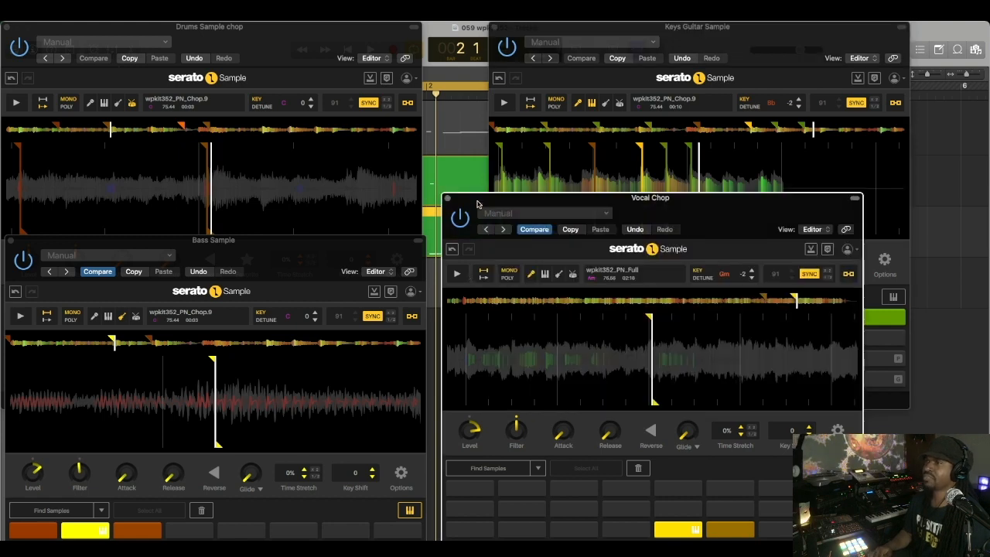
pyautogui.moveTo(477, 203); pyautogui.dragTo(501, 244)
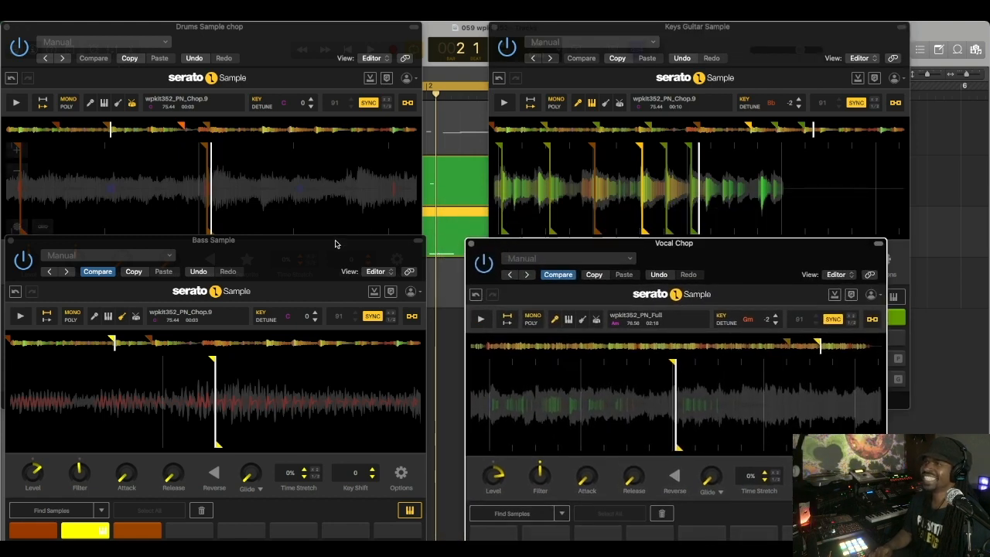
pyautogui.moveTo(335, 244); pyautogui.dragTo(365, 247)
pyautogui.moveTo(331, 24); pyautogui.dragTo(348, 21)
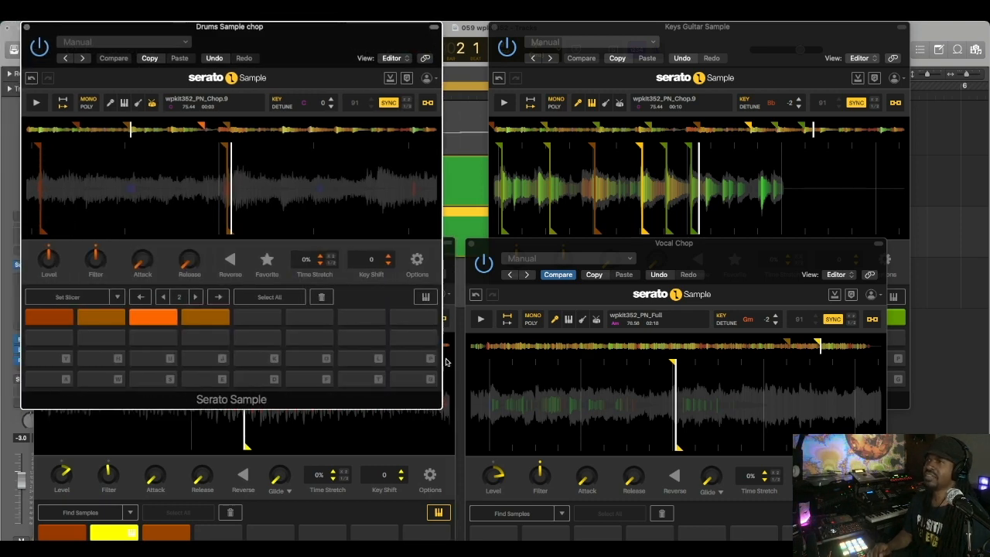
# - Fine-tune the positions of the bass, vocal and keys instrument windows while the full beat plays
pyautogui.click(445, 474)
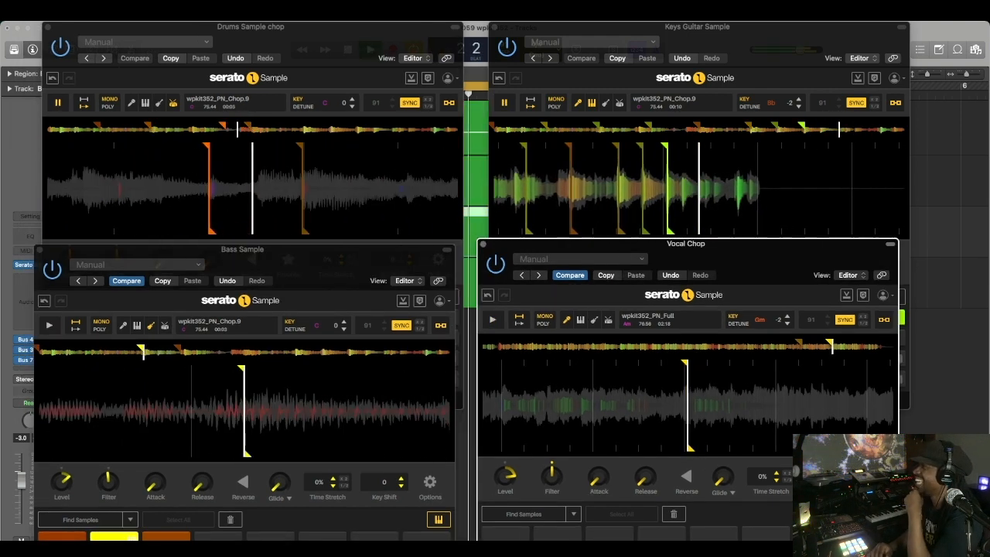
pyautogui.moveTo(782, 263); pyautogui.dragTo(774, 263)
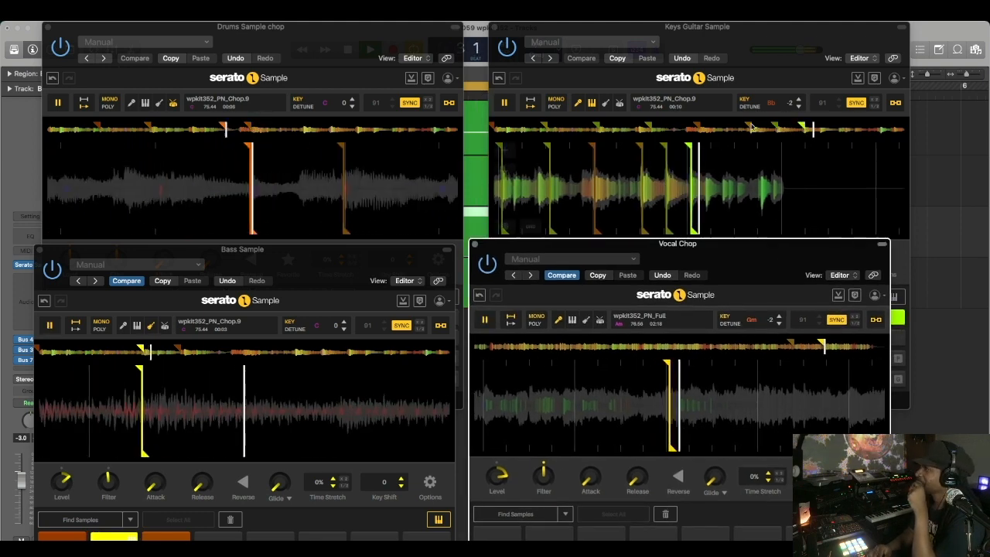
pyautogui.moveTo(612, 248); pyautogui.dragTo(608, 250)
pyautogui.moveTo(366, 247); pyautogui.dragTo(367, 245)
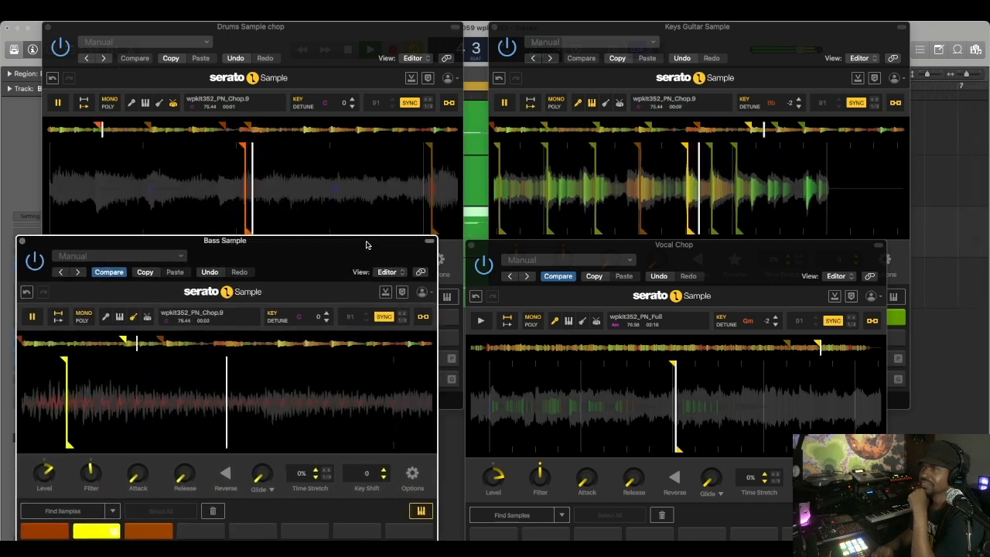
pyautogui.moveTo(497, 247); pyautogui.dragTo(484, 244)
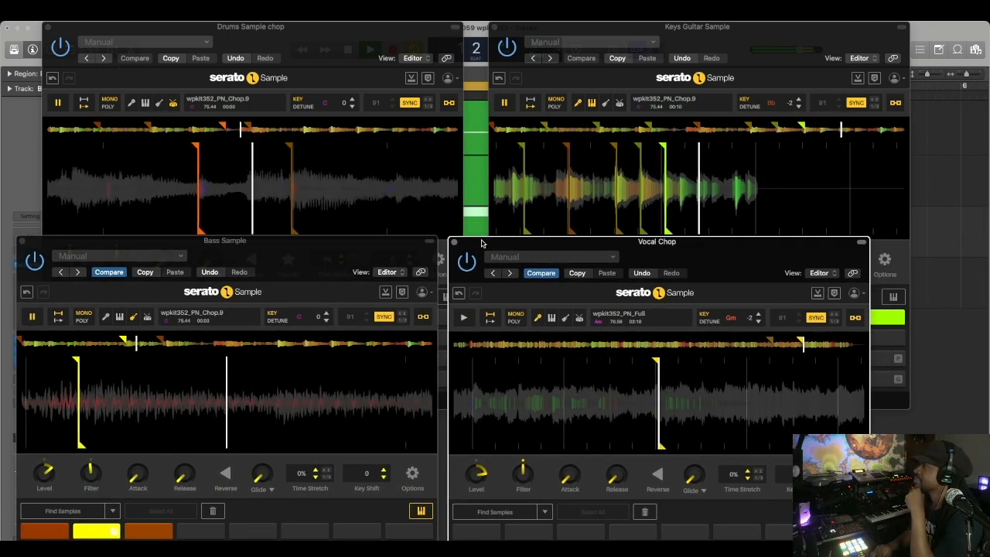
pyautogui.moveTo(571, 32); pyautogui.dragTo(555, 33)
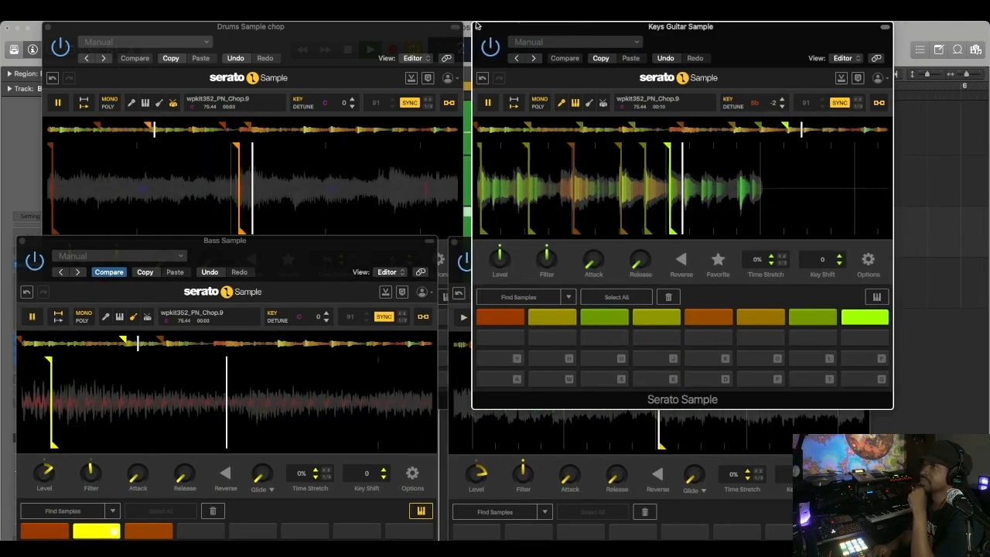
# - Nudge the drums sampler window away from the keys window and bring the Vocal Chop window to the front
pyautogui.moveTo(406, 31); pyautogui.dragTo(396, 31)
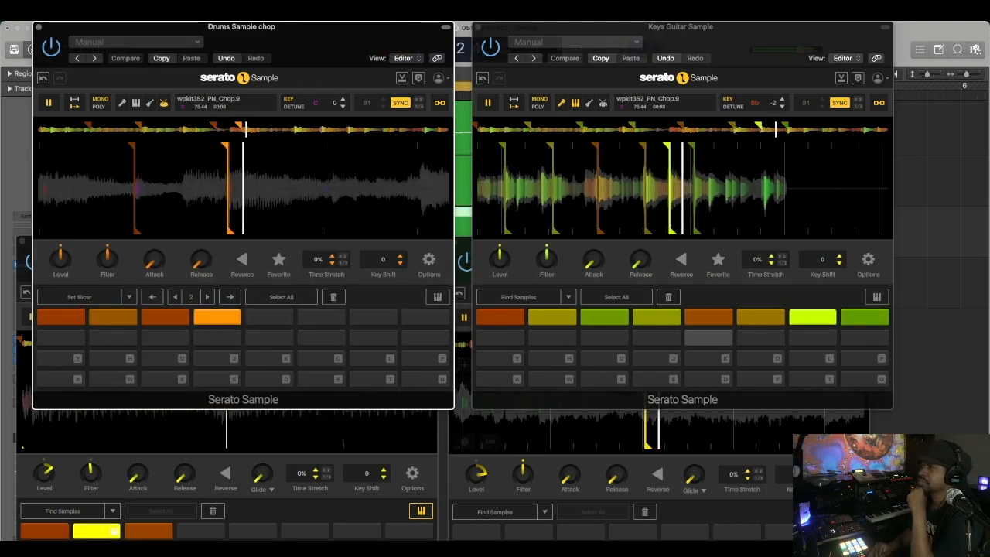
pyautogui.click(790, 424)
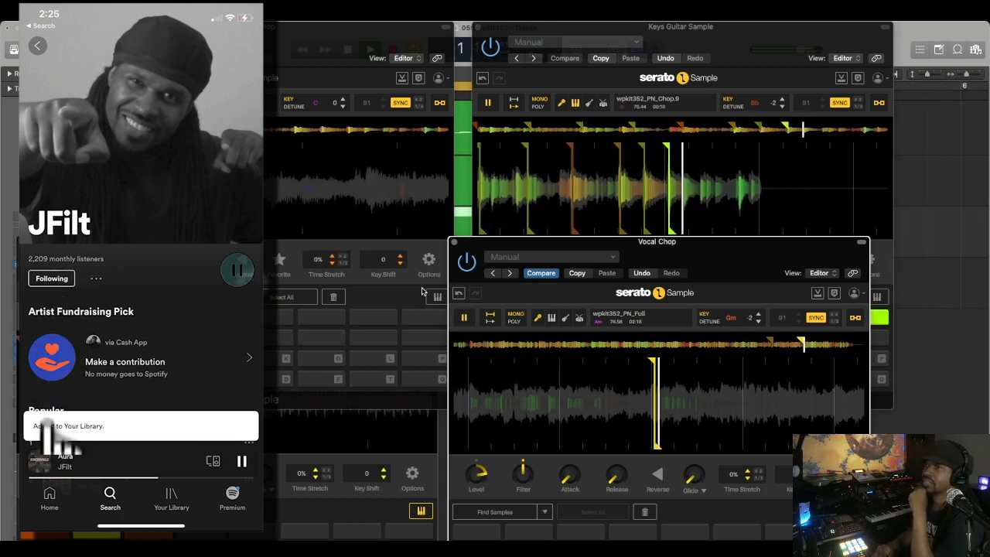
# - Bypass the bass, vocal and drums samplers to hear the Keys Guitar Sample alone during playback
pyautogui.click(31, 265)
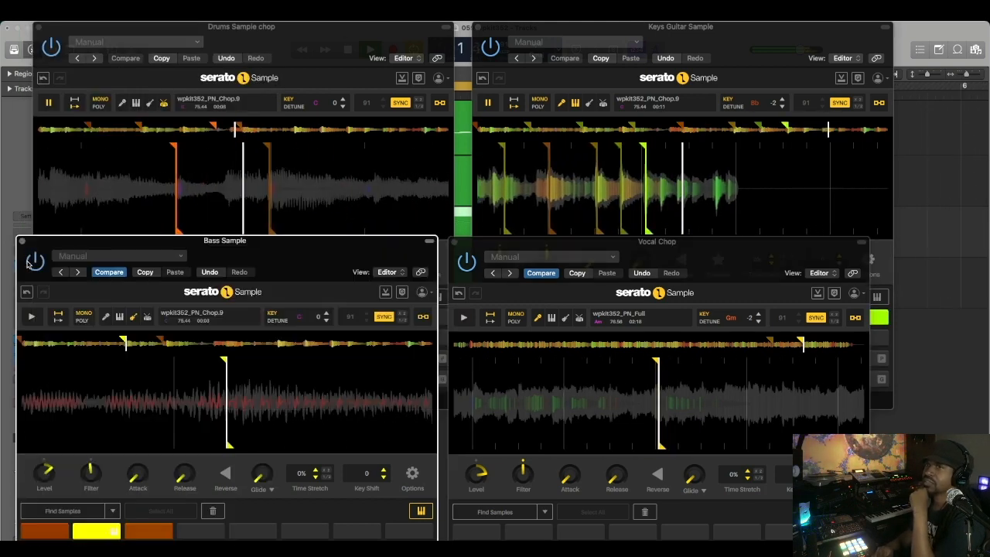
pyautogui.click(490, 41)
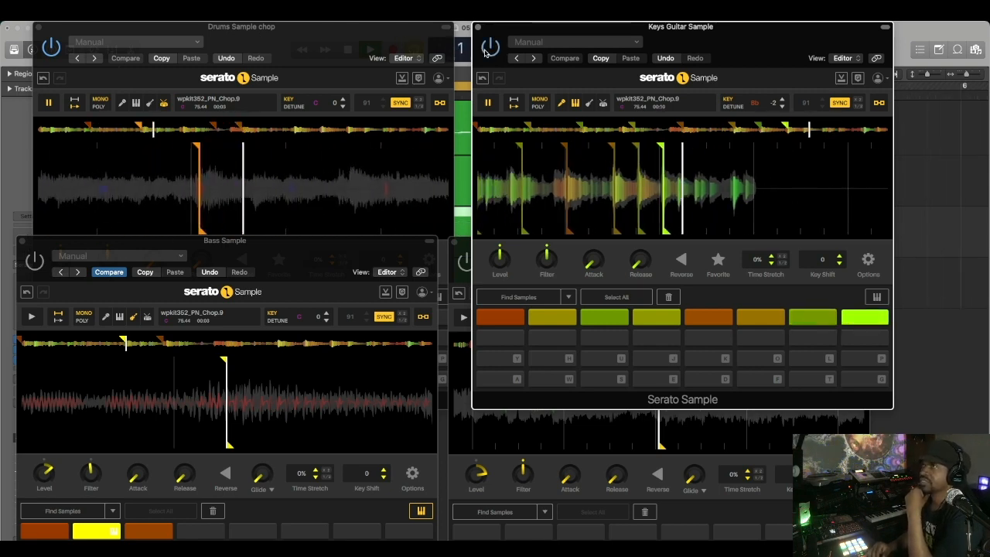
pyautogui.click(51, 47)
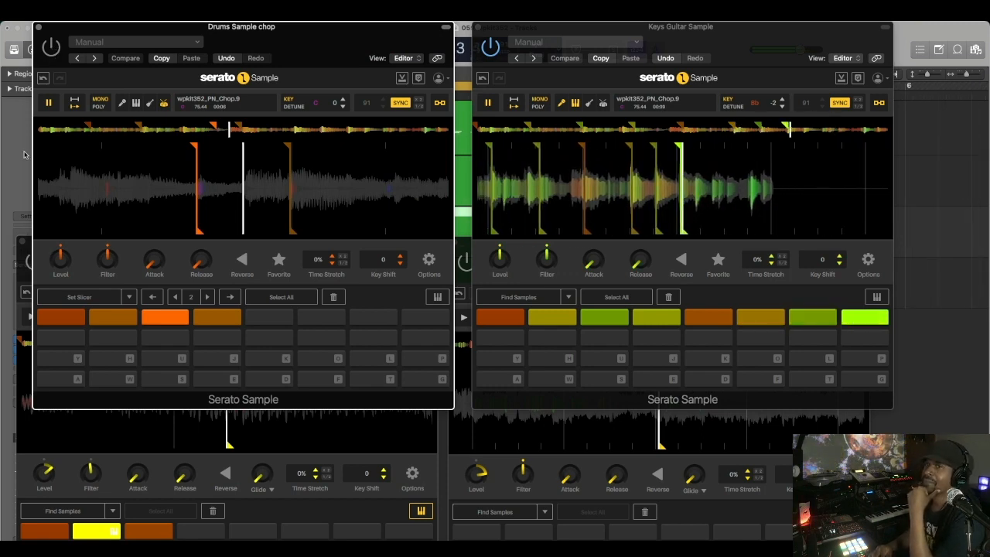
# - Re-enable the bass sampler and bypass the keys sampler to hear the bass alone
pyautogui.click(23, 288)
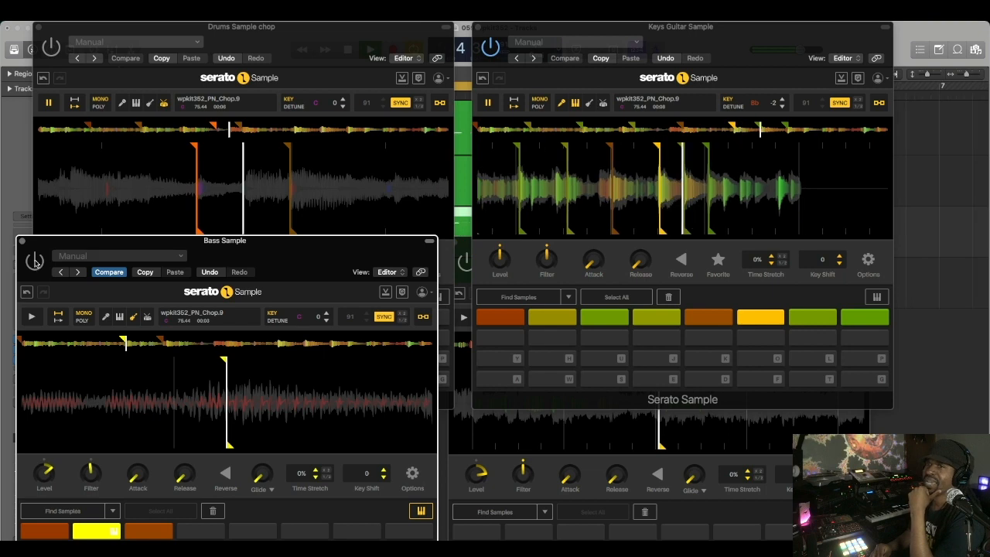
pyautogui.click(492, 51)
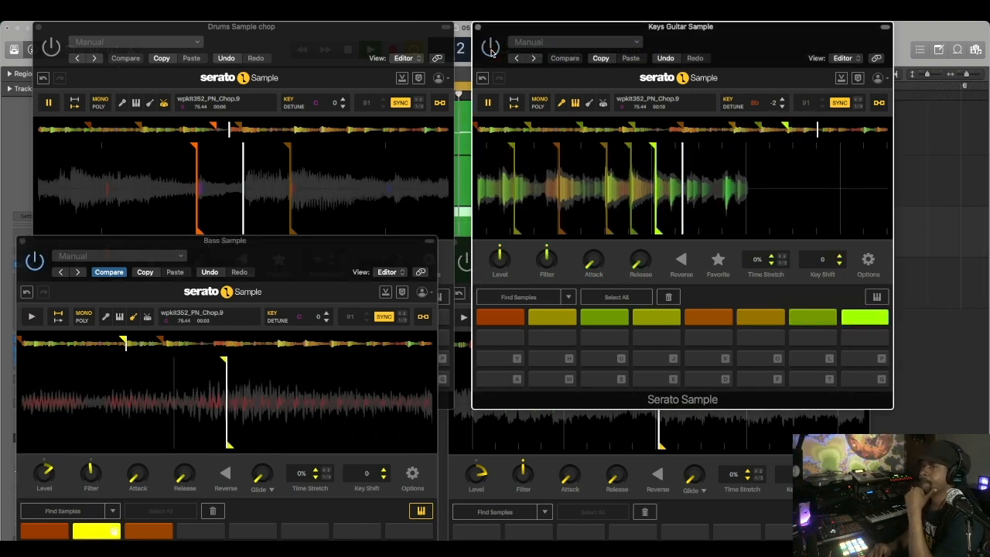
pyautogui.click(491, 51)
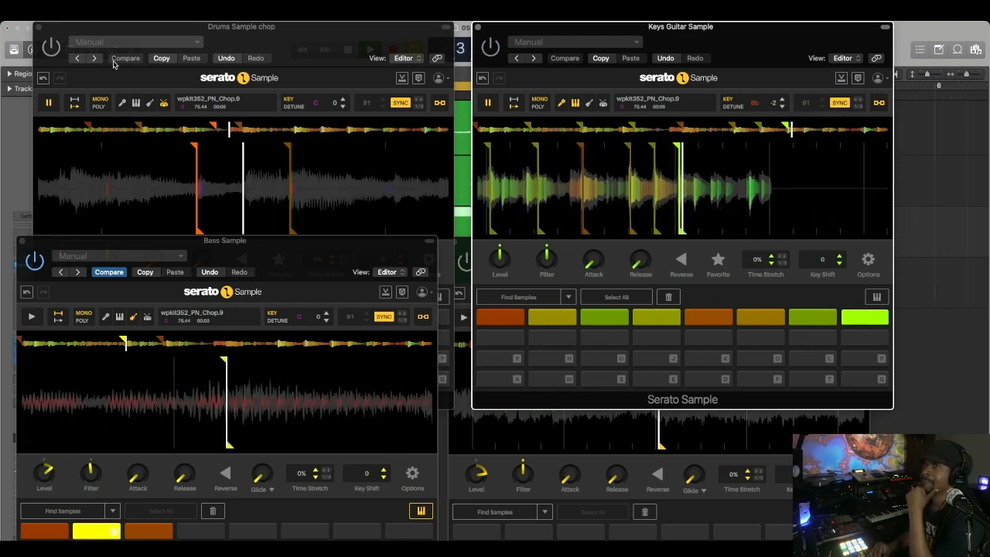
# - Audition the drums with the bass, and the Vocal Chop alone, by switching the samplers' bypass states
pyautogui.click(51, 48)
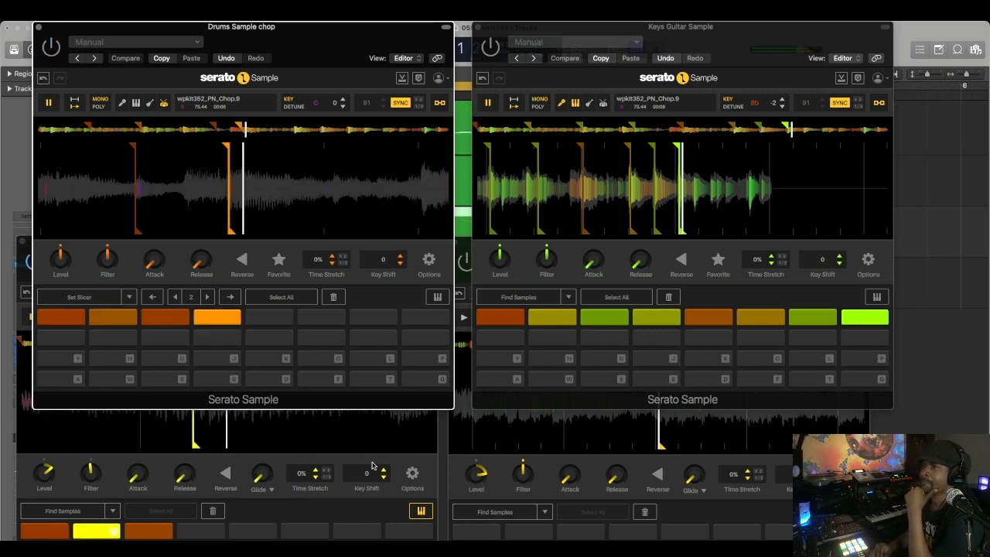
pyautogui.click(455, 462)
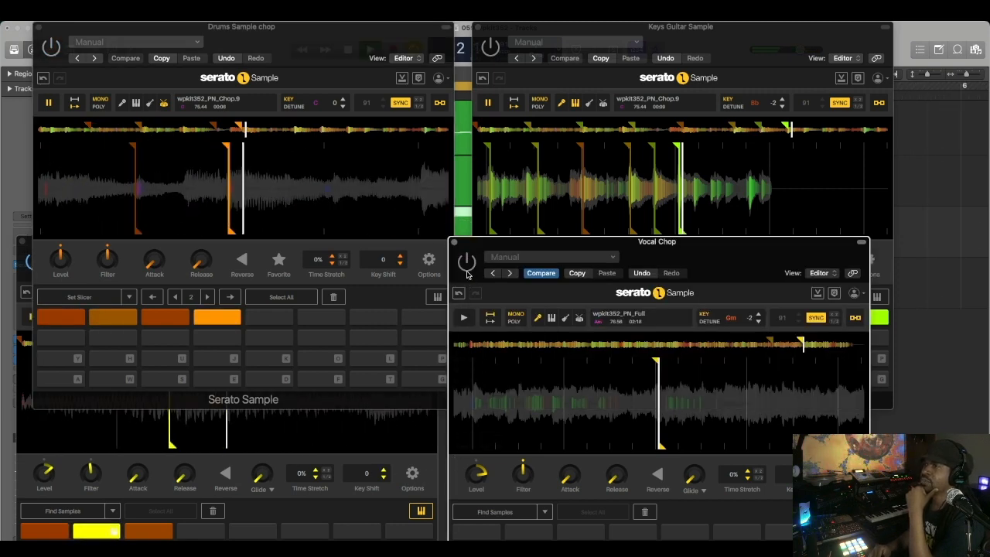
pyautogui.click(280, 456)
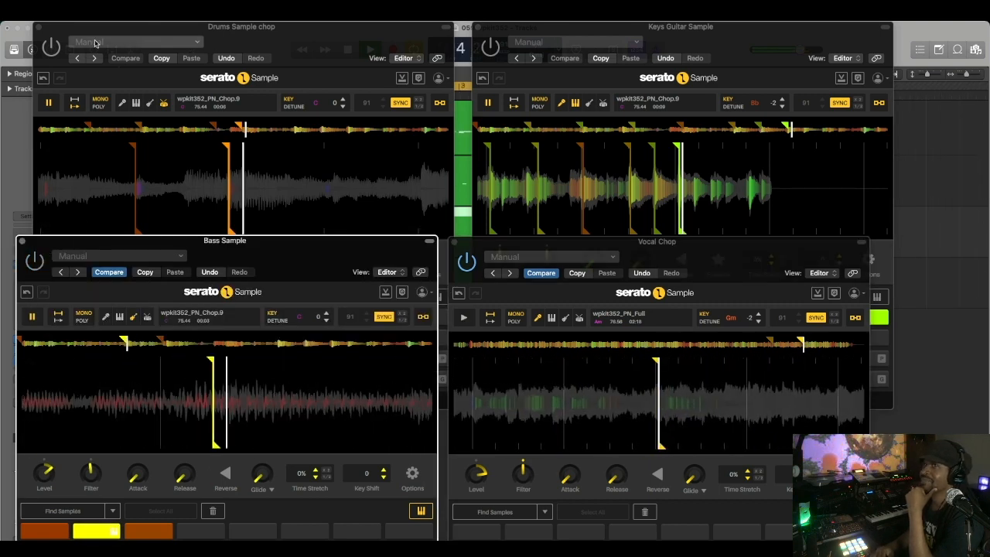
# - Re-enable the drums, keys and bass samplers and listen to the full beat with all four active
pyautogui.click(54, 46)
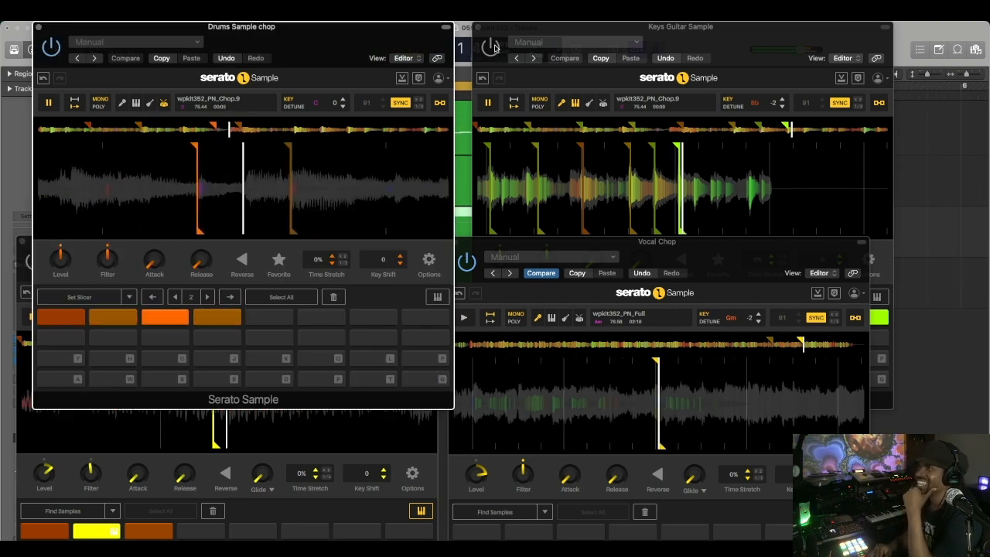
pyautogui.click(542, 70)
pyautogui.click(32, 273)
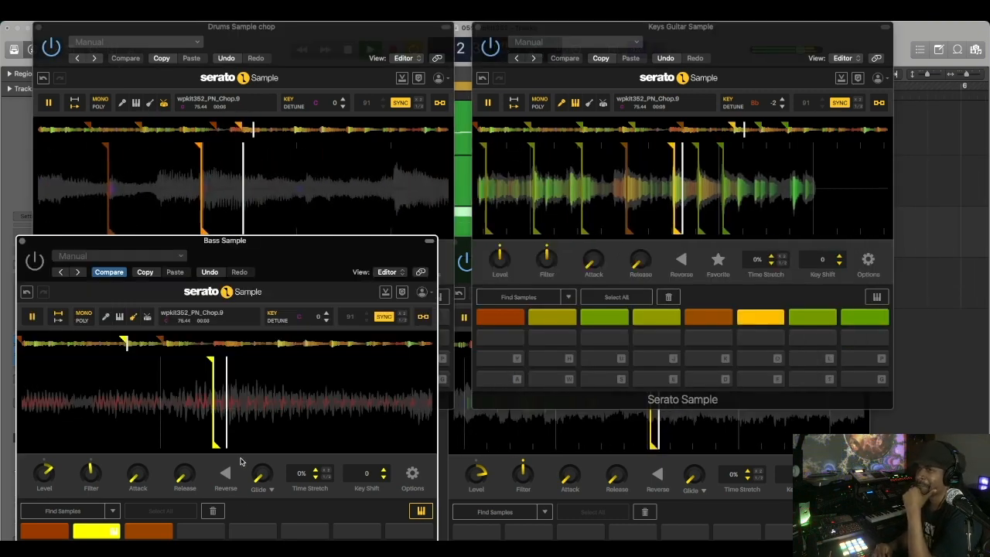
pyautogui.click(32, 271)
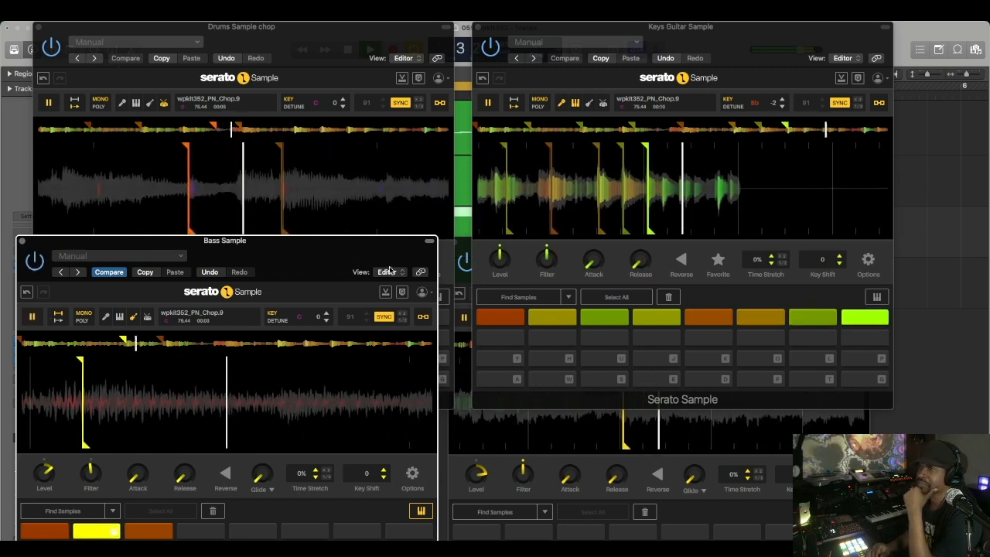
pyautogui.click(507, 468)
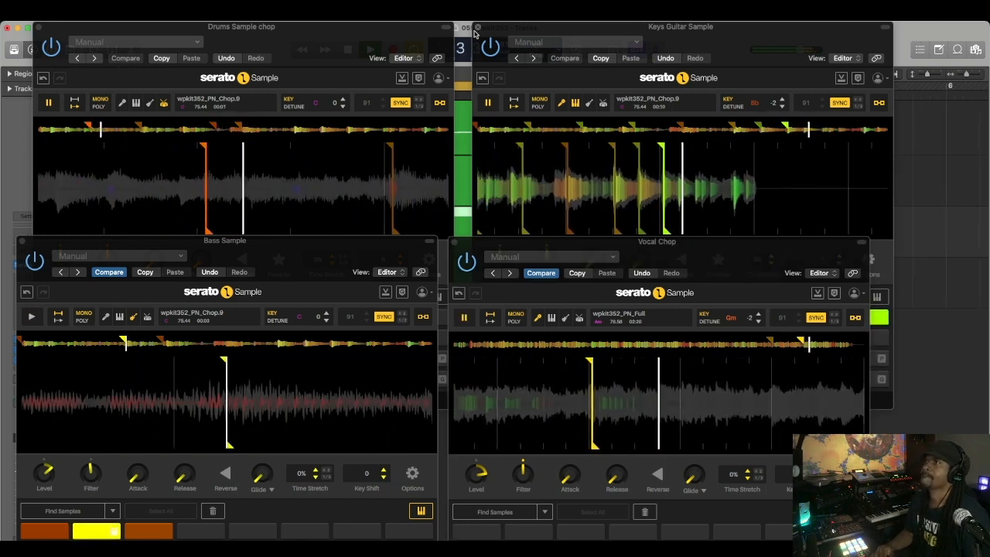
# - Close the keys, drums, bass and Vocal Chop sampler windows to reveal the four-track arrangement
pyautogui.click(478, 28)
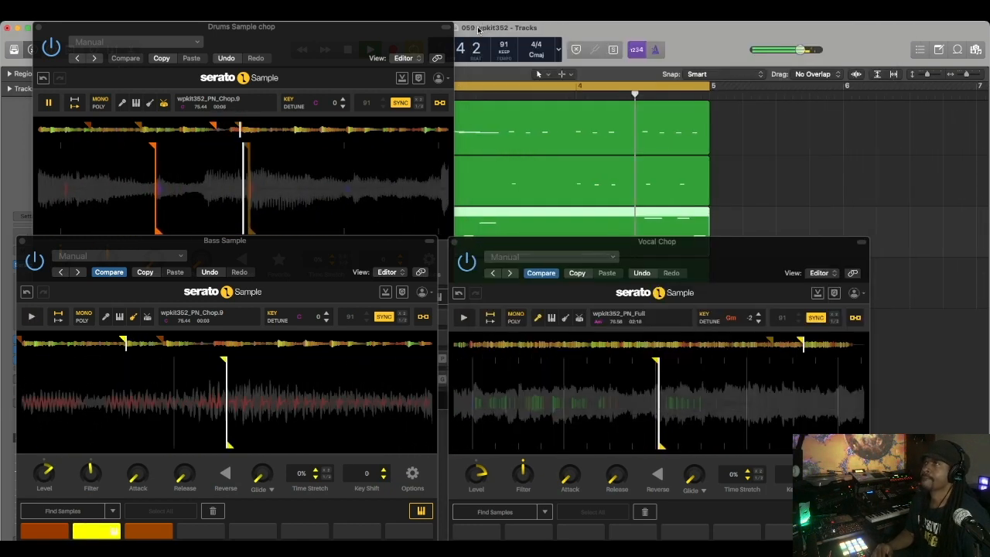
pyautogui.click(40, 28)
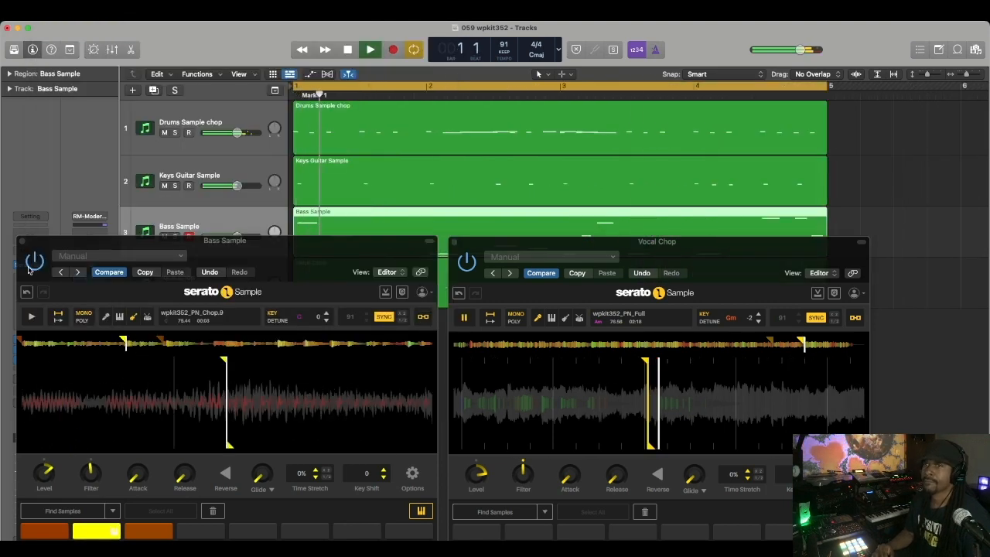
pyautogui.click(23, 241)
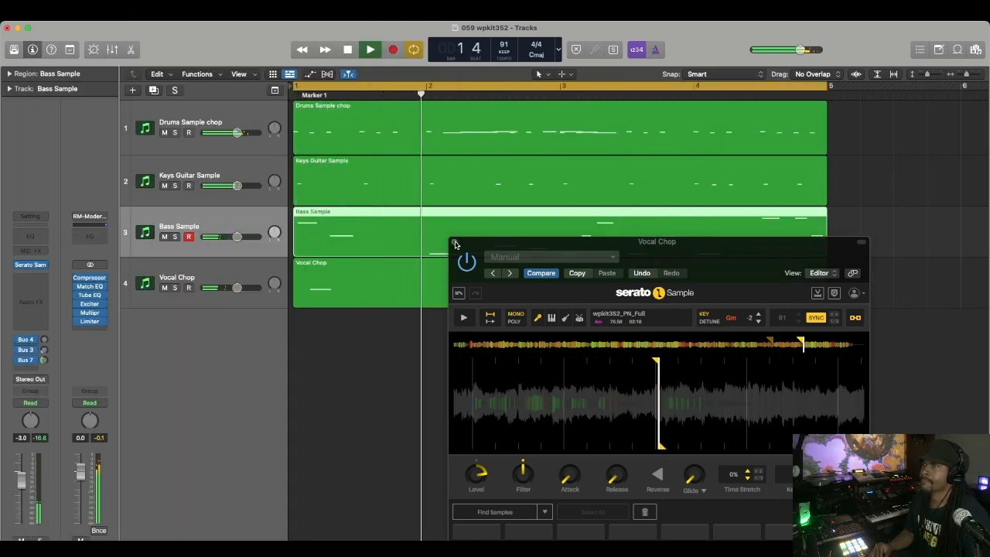
pyautogui.click(454, 242)
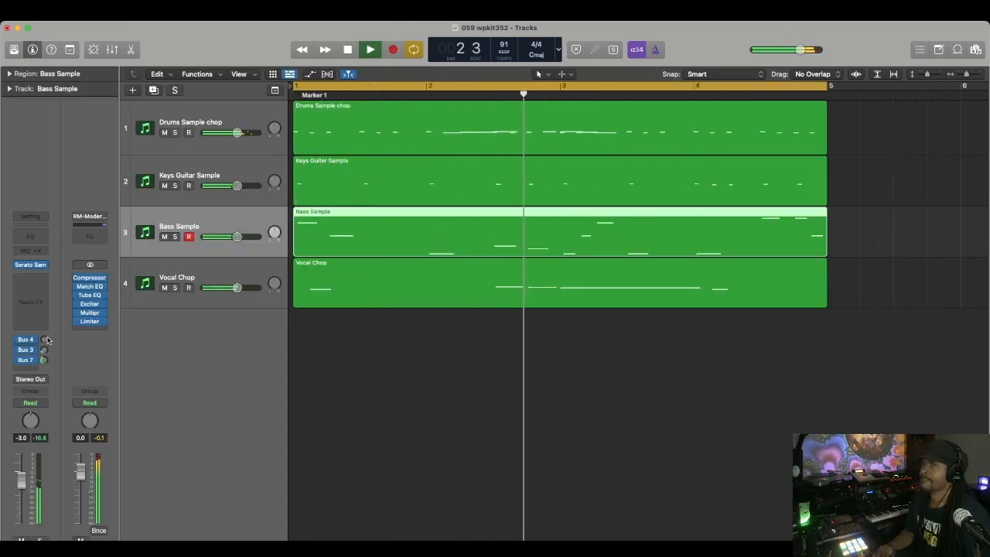
# - Briefly solo tracks to check them separately, clear the solo, and stop playback
pyautogui.click(175, 237)
pyautogui.click(175, 236)
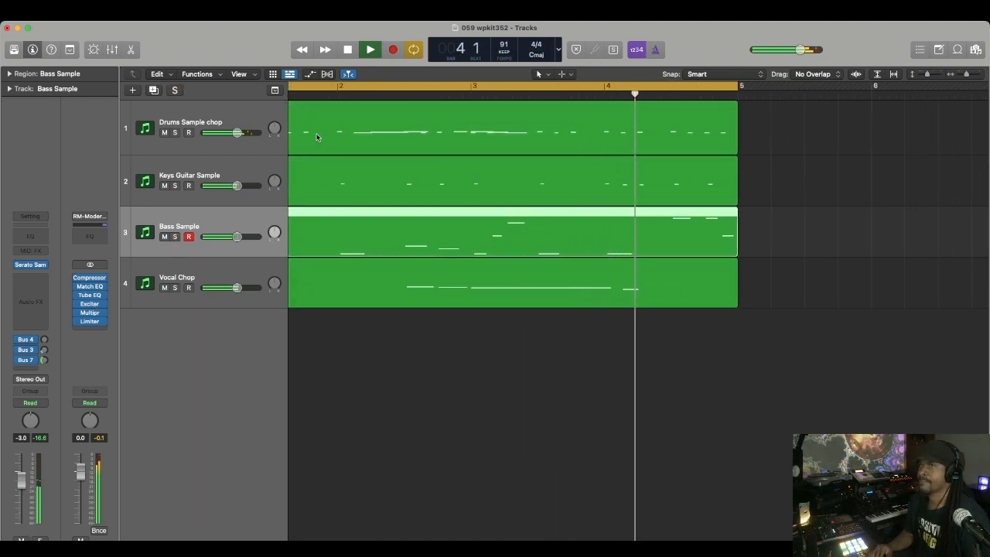
pyautogui.press('space')
pyautogui.press('z')
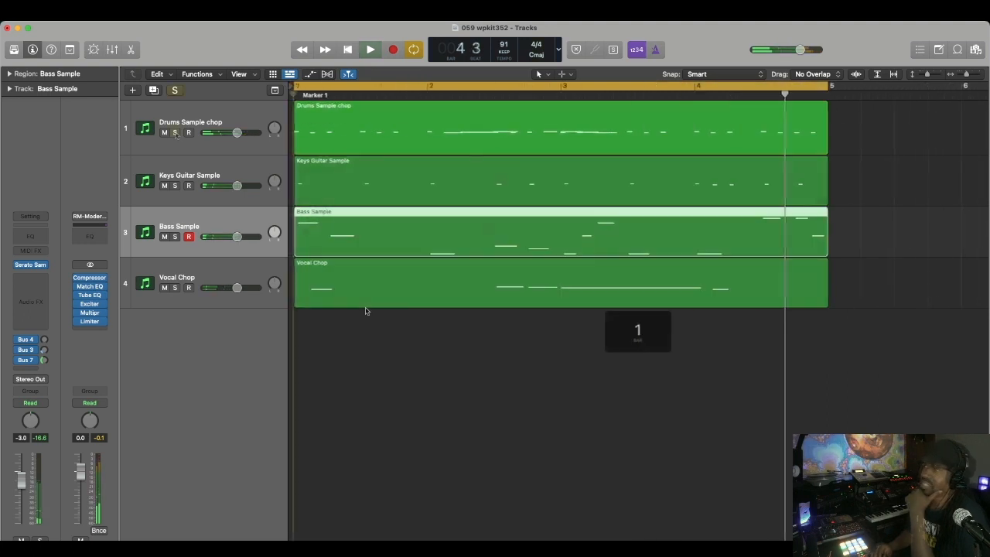
# - Open the Serato Sample window of the Bass Sample track and move it to the middle of the arrangement
pyautogui.moveTo(13, 267)
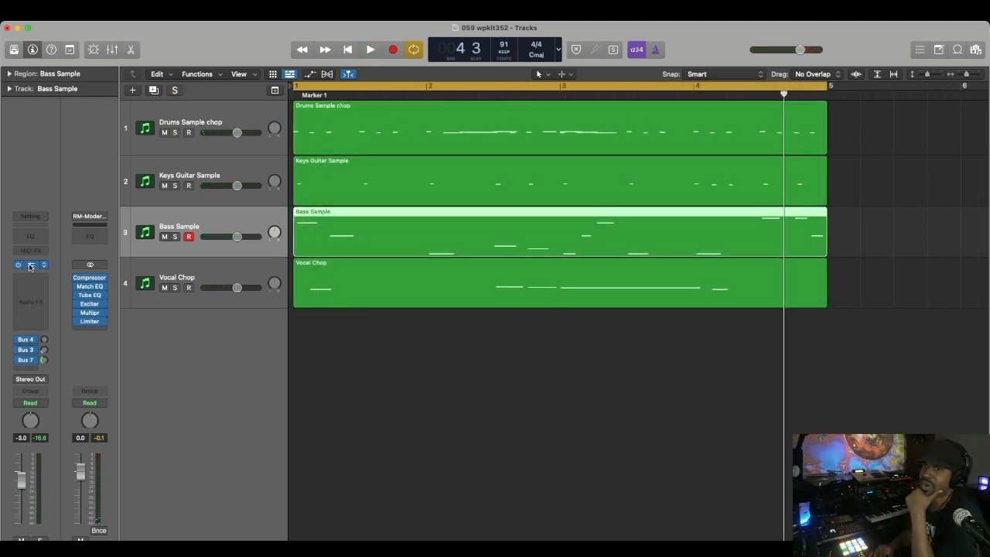
pyautogui.click(31, 266)
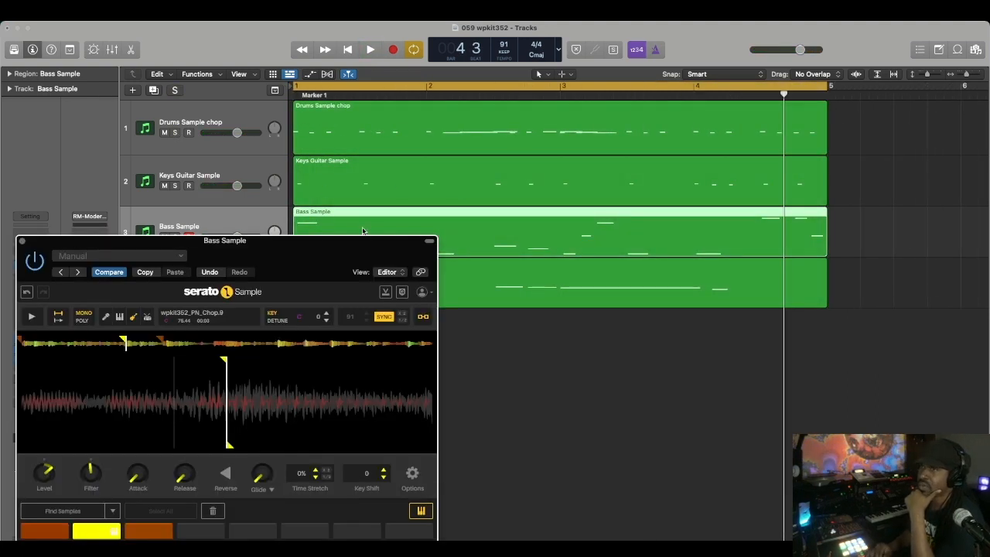
pyautogui.moveTo(305, 241); pyautogui.dragTo(580, 132)
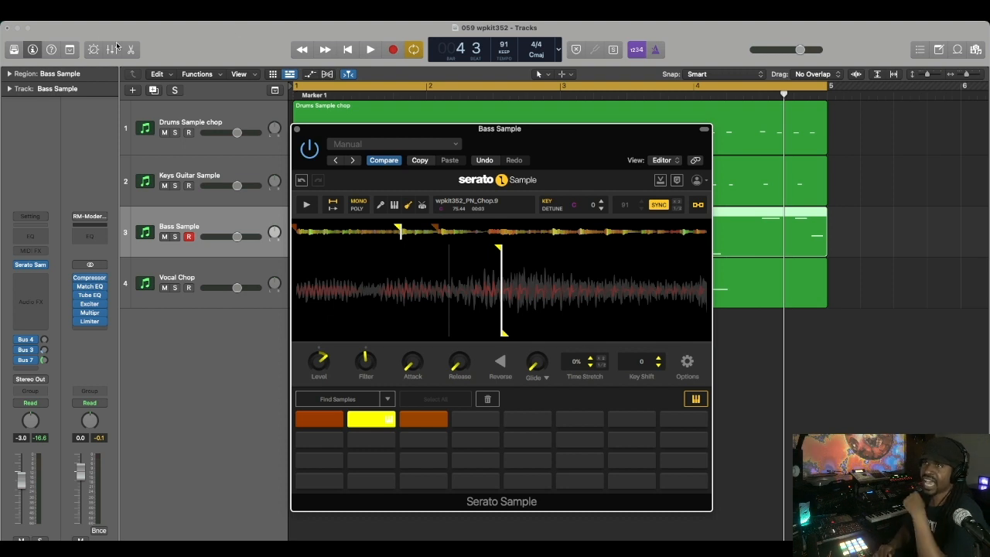
# - Select the Drums Sample chop track and play the beat
pyautogui.click(208, 114)
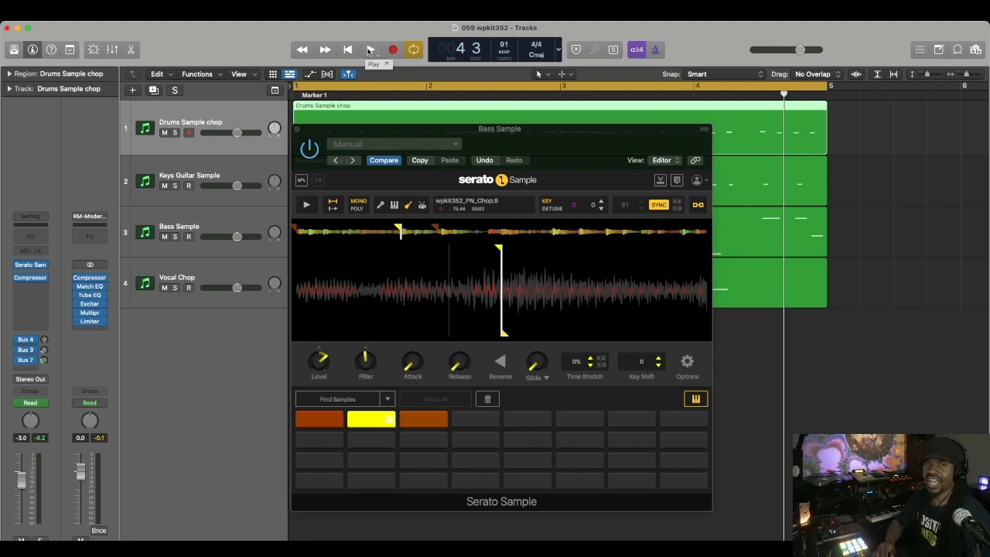
pyautogui.click(370, 50)
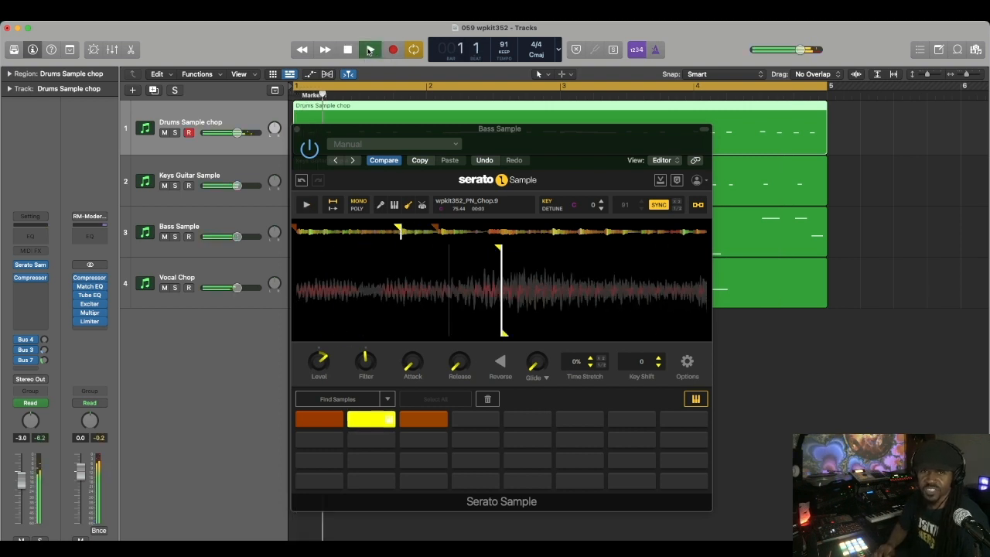